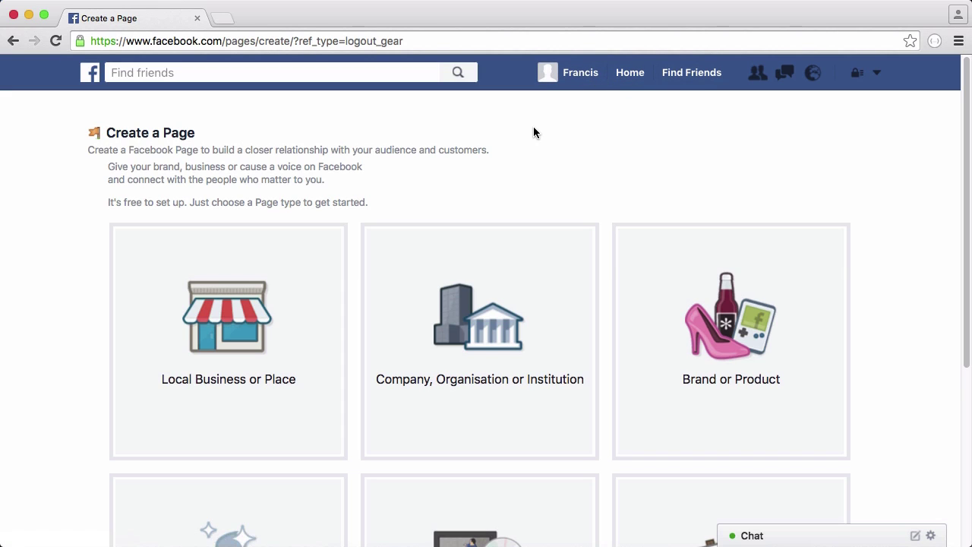
Choose the Brand or Product page type with the App Page category
scroll(534, 132, "down", 2)
scroll(440, 221, "down", 5)
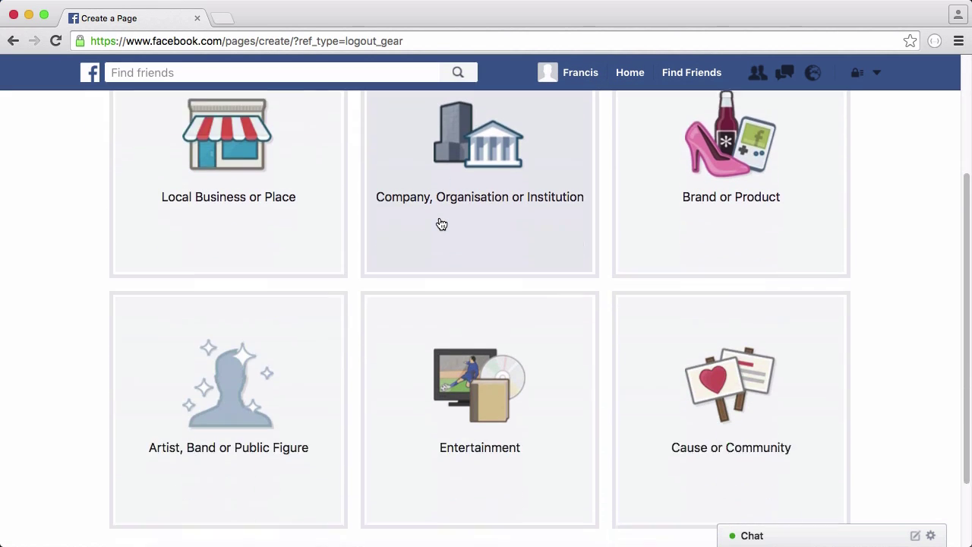
scroll(456, 243, "up", 2)
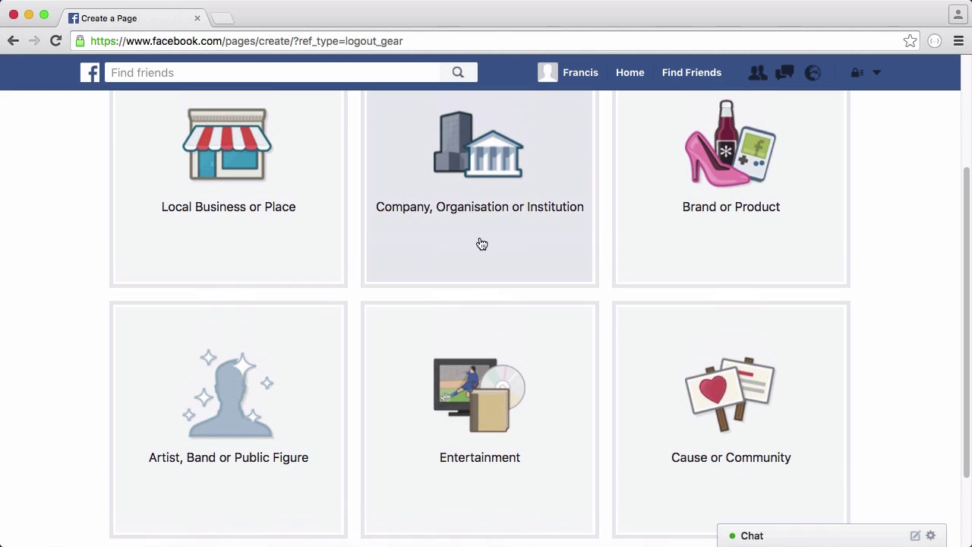
left_click(710, 240)
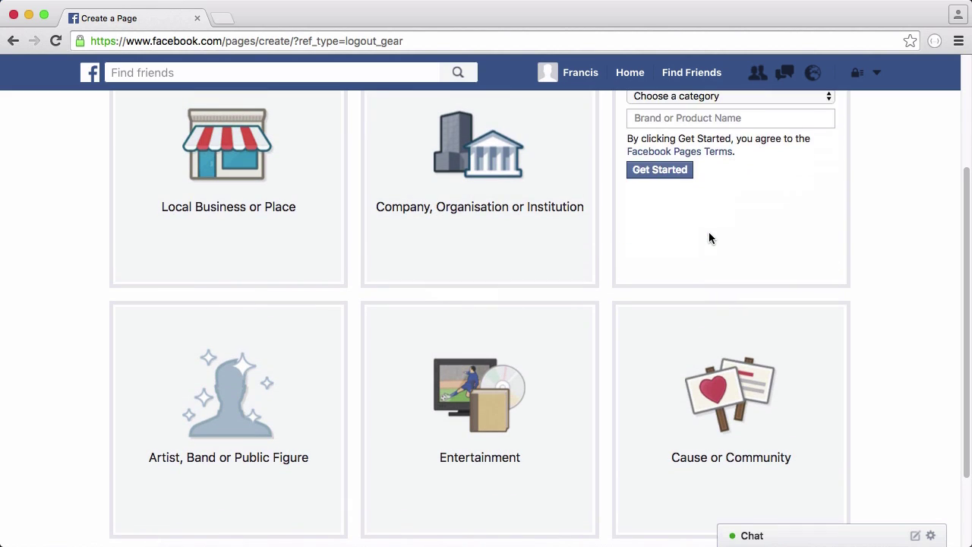
scroll(714, 121, "up", 2)
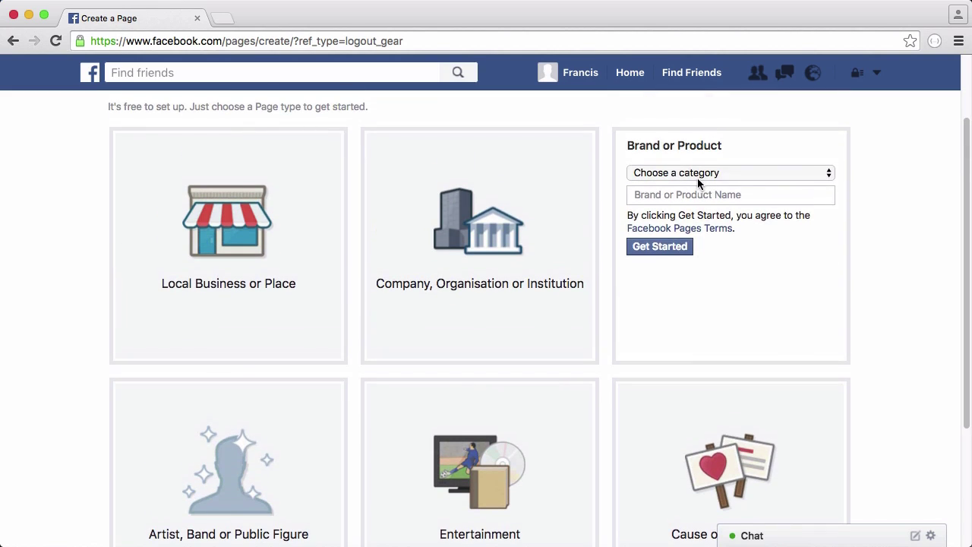
left_click(694, 175)
left_click(699, 187)
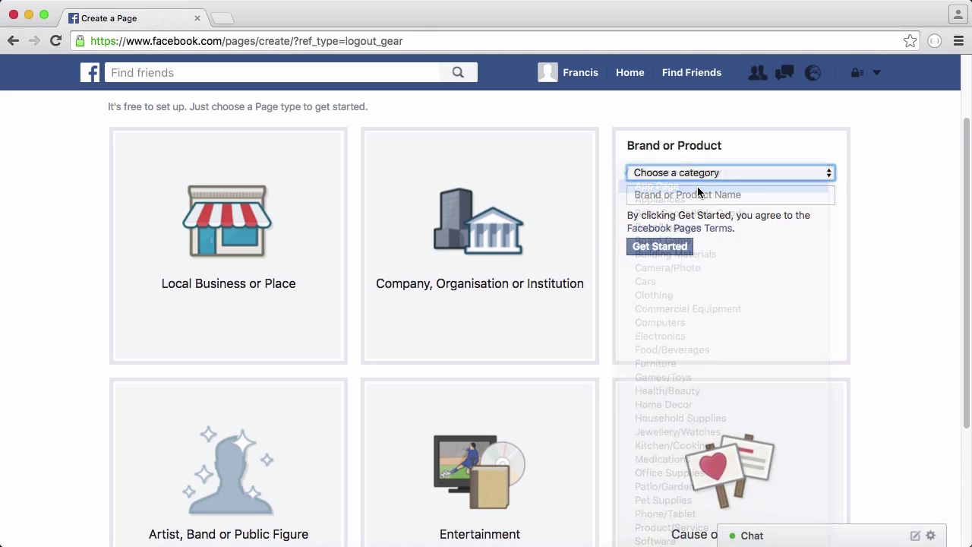
Name the page 'Best bot ever', create it, and skip the description and profile picture steps
left_click(671, 199)
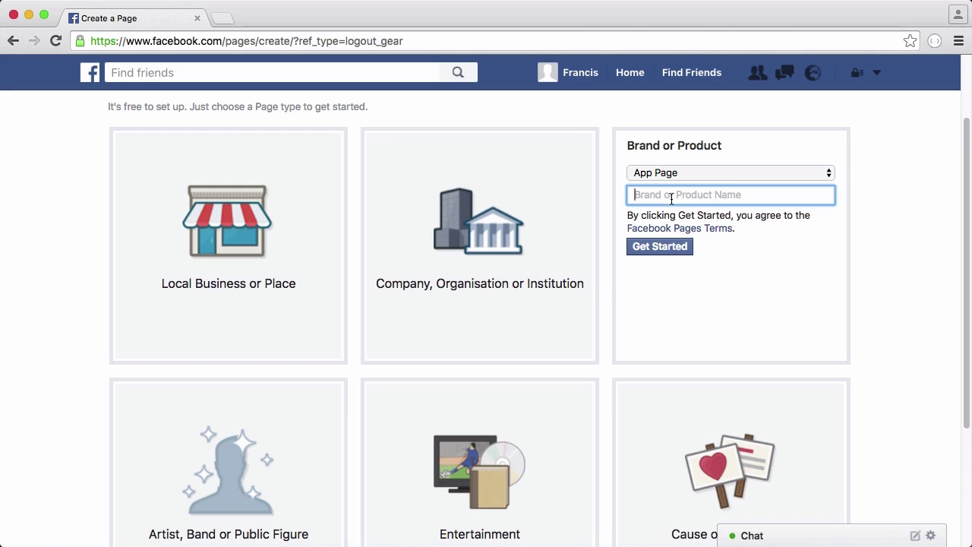
type("Best bot ever")
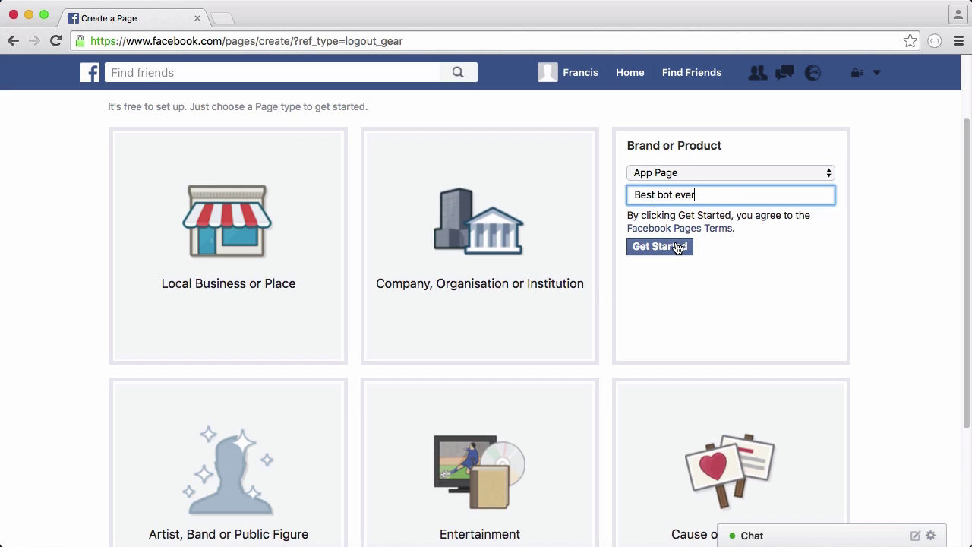
left_click(679, 248)
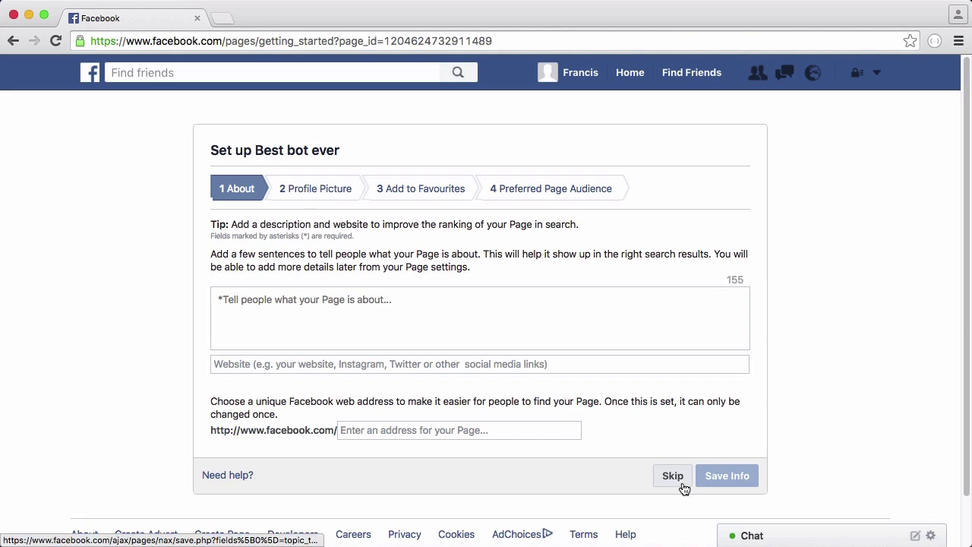
left_click(682, 484)
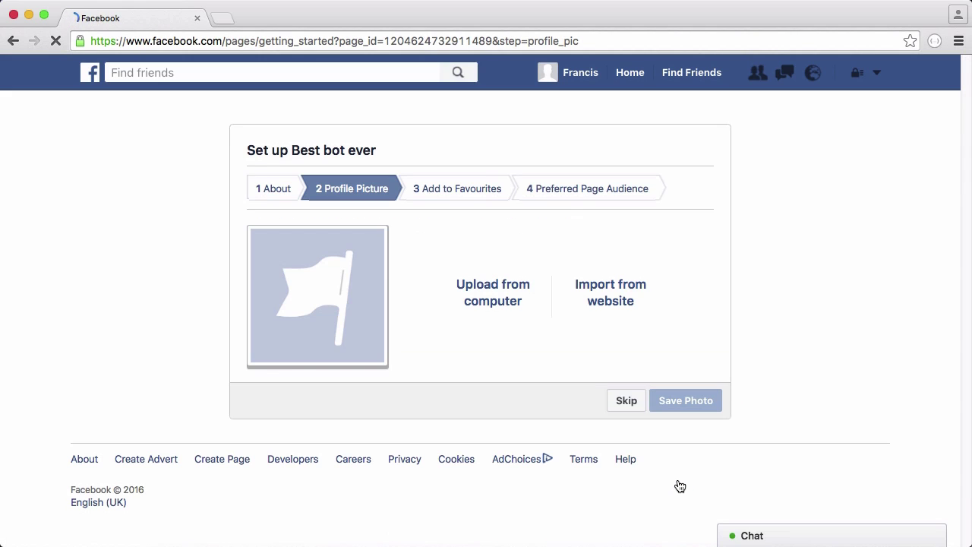
left_click(625, 401)
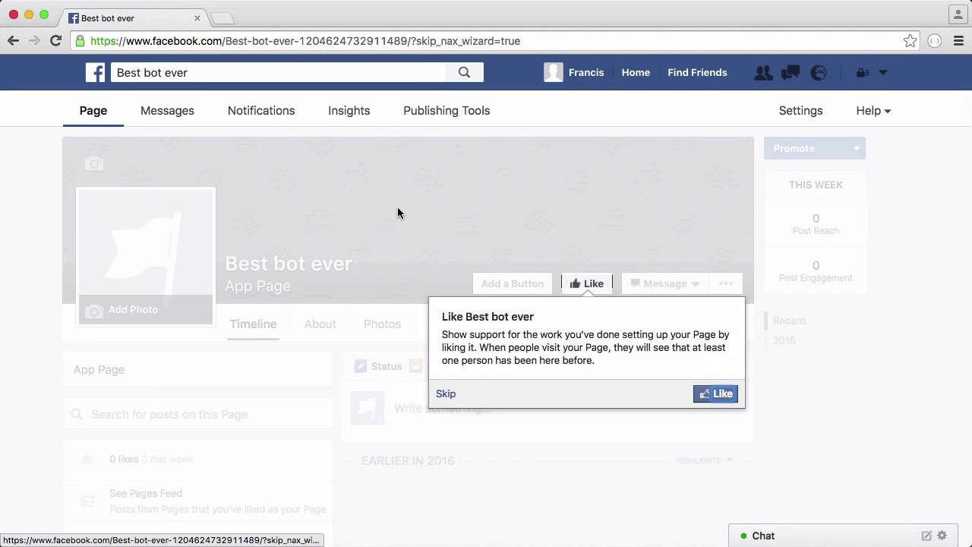
Dismiss the Like prompt and begin adding a new app from My Apps
left_click(443, 397)
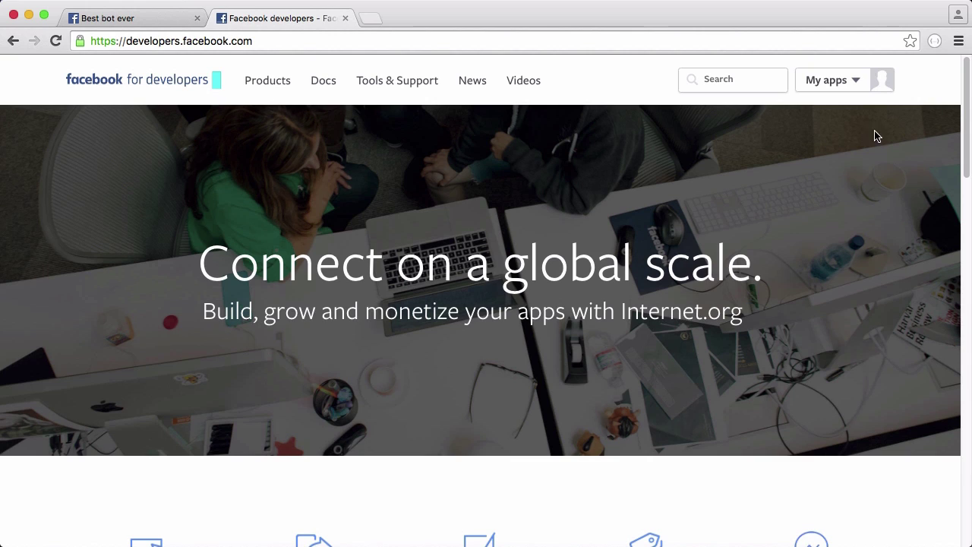
left_click(881, 87)
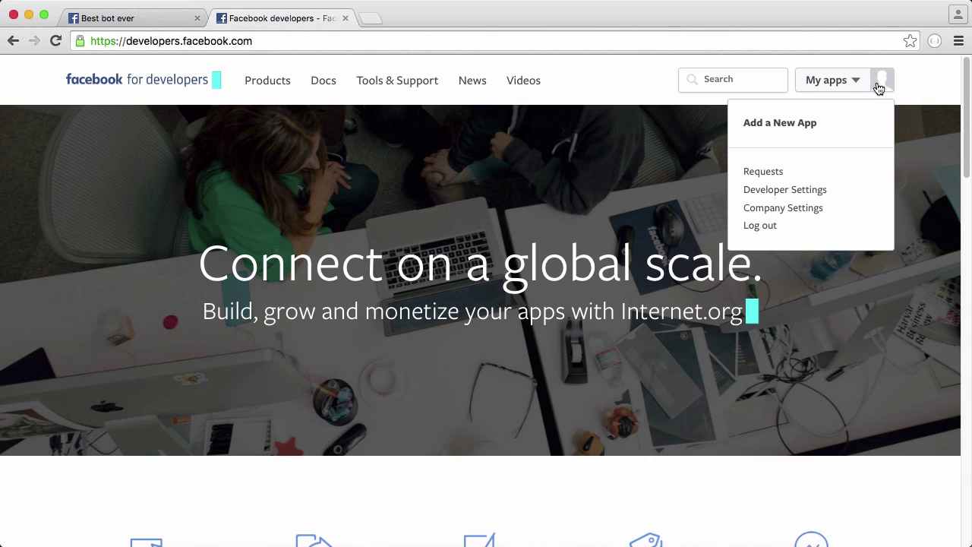
left_click(772, 127)
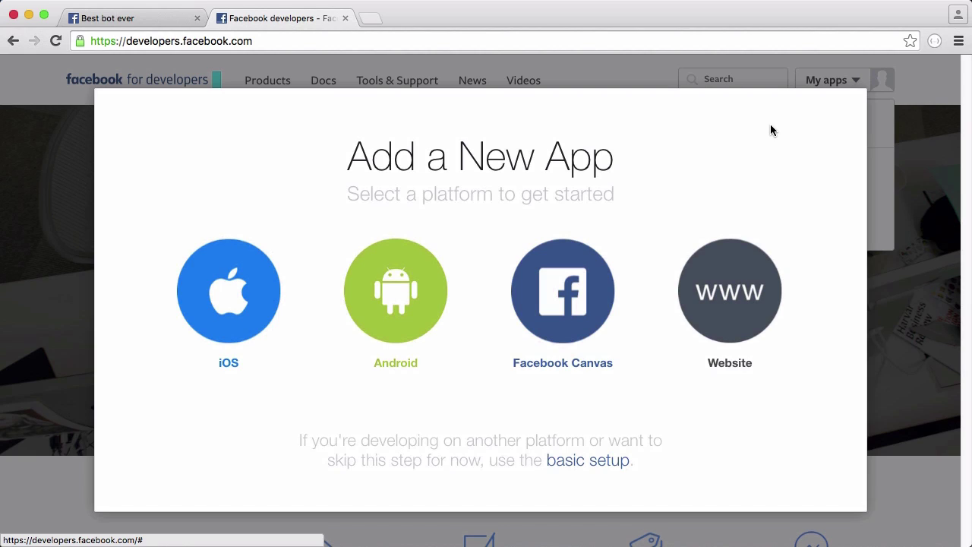
Create a Website app ID named 'Bot' in the Education category with a contact email
left_click(738, 291)
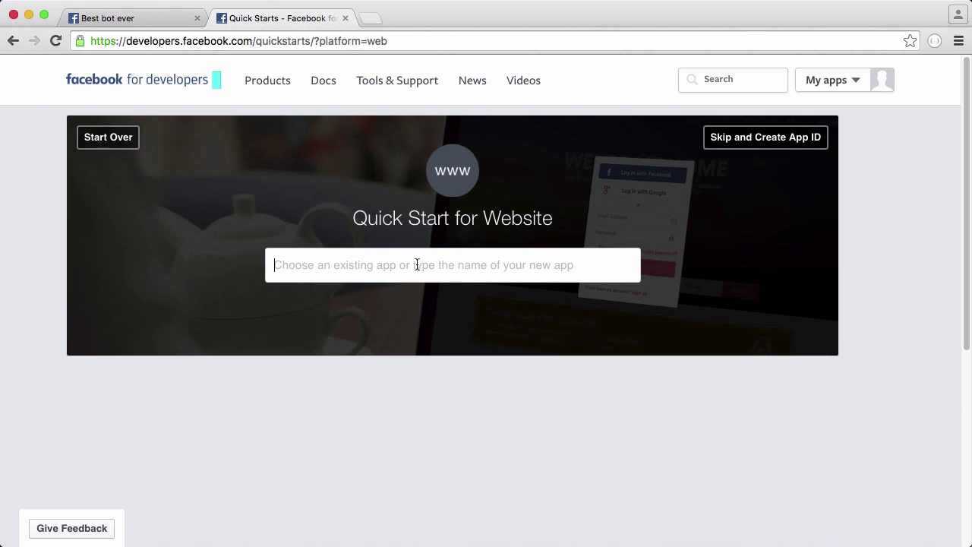
type("Bot")
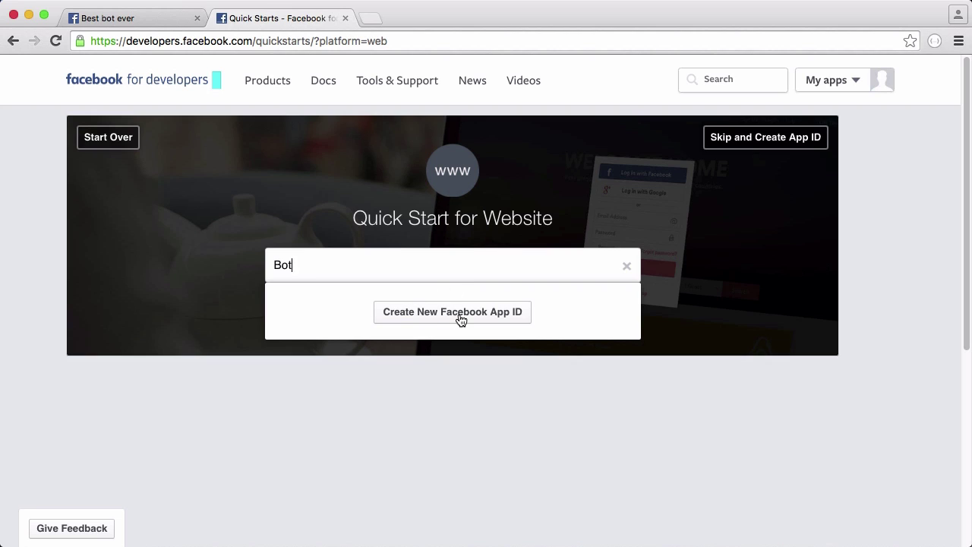
left_click(459, 313)
type("fr")
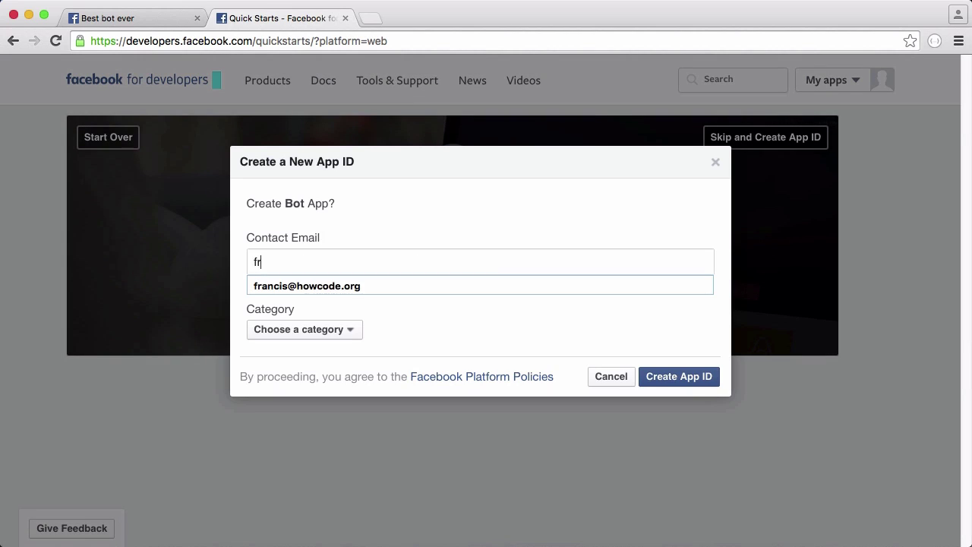
left_click(437, 283)
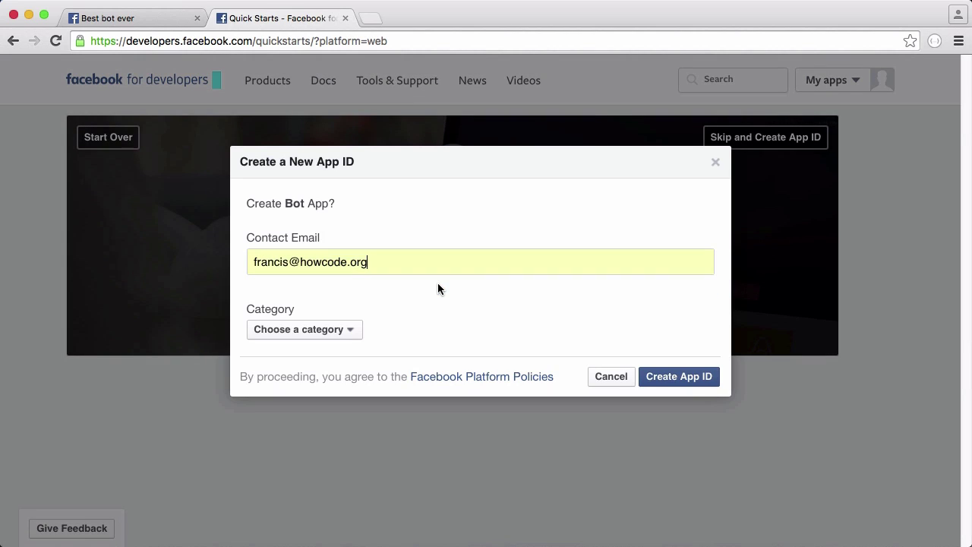
left_click(317, 334)
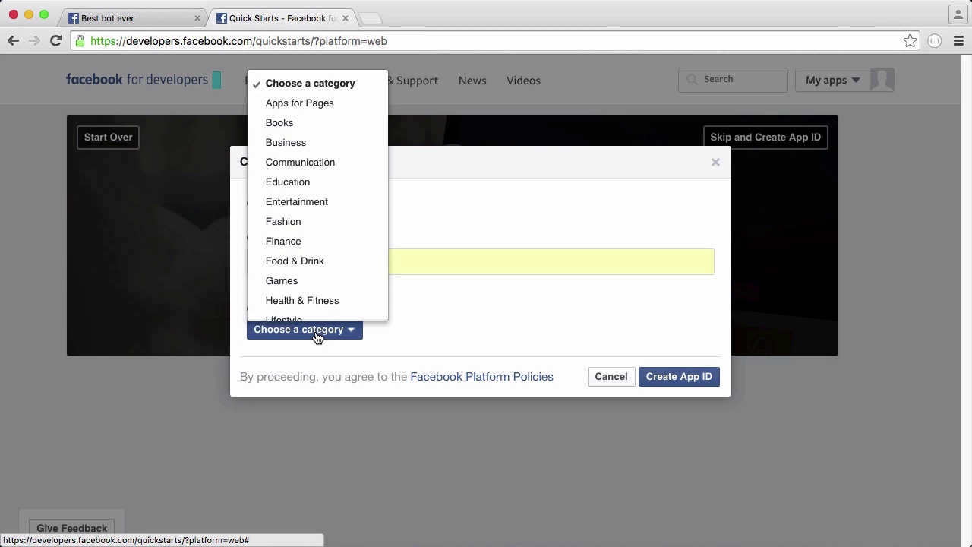
left_click(328, 183)
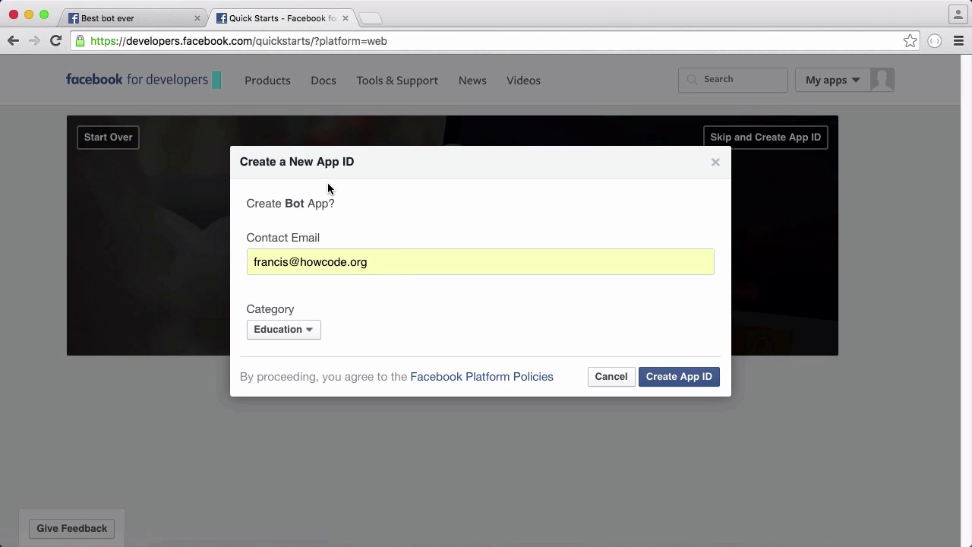
left_click(696, 379)
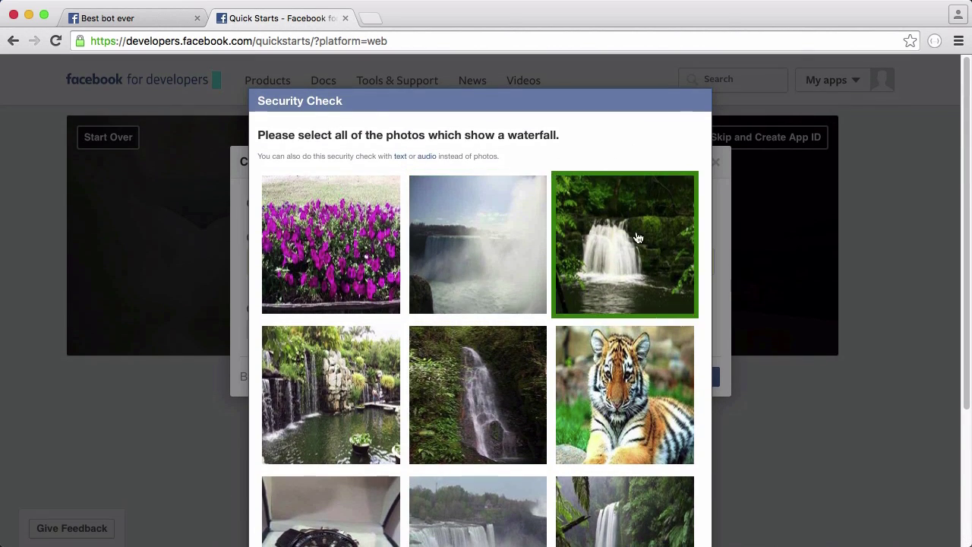
Pass the security check by marking the four waterfall photos and submitting
left_click(635, 250)
left_click(488, 261)
scroll(330, 395, "down", 3)
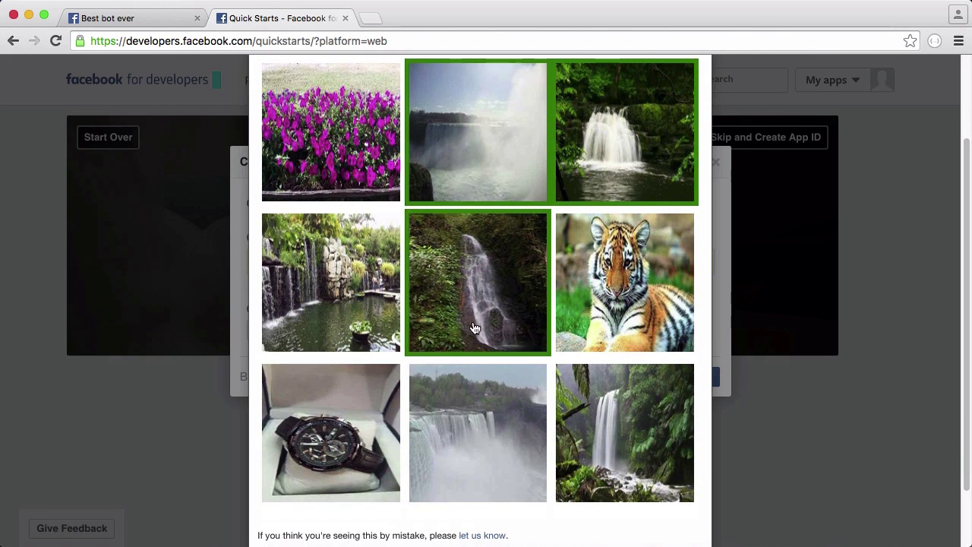
left_click(479, 312)
left_click(608, 440)
scroll(532, 342, "down", 2)
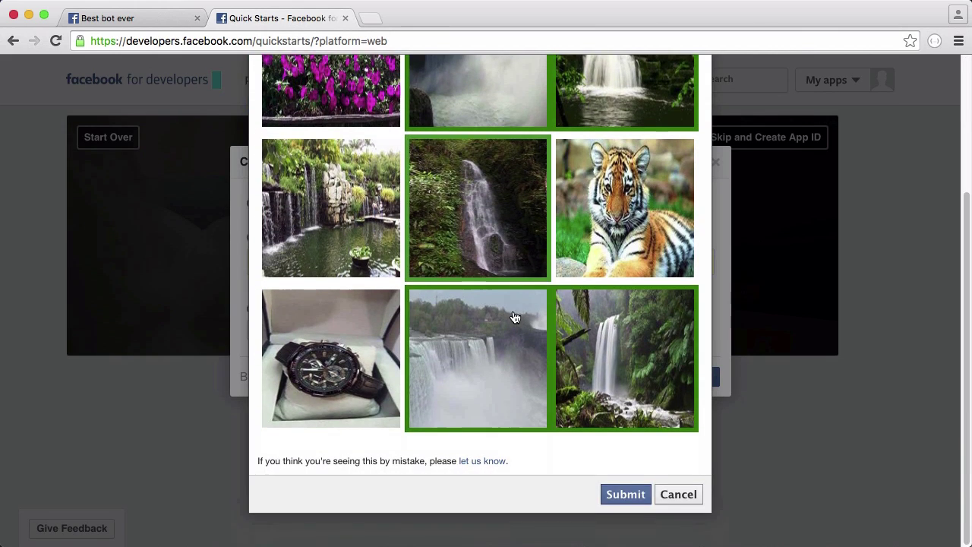
left_click(616, 494)
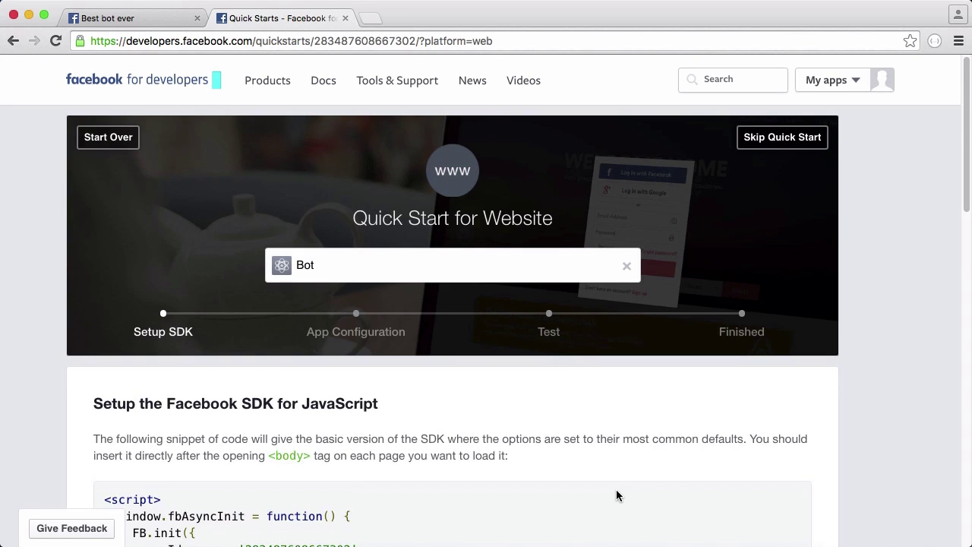
Enter fb-bot.cz.ie as the Site URL and run through the remaining Quick Start steps
scroll(555, 263, "down", 10)
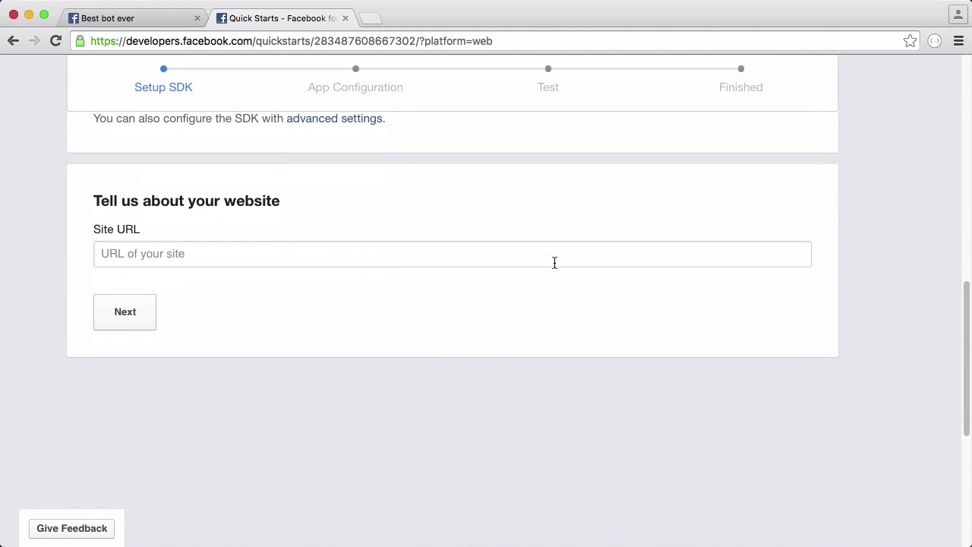
left_click(150, 317)
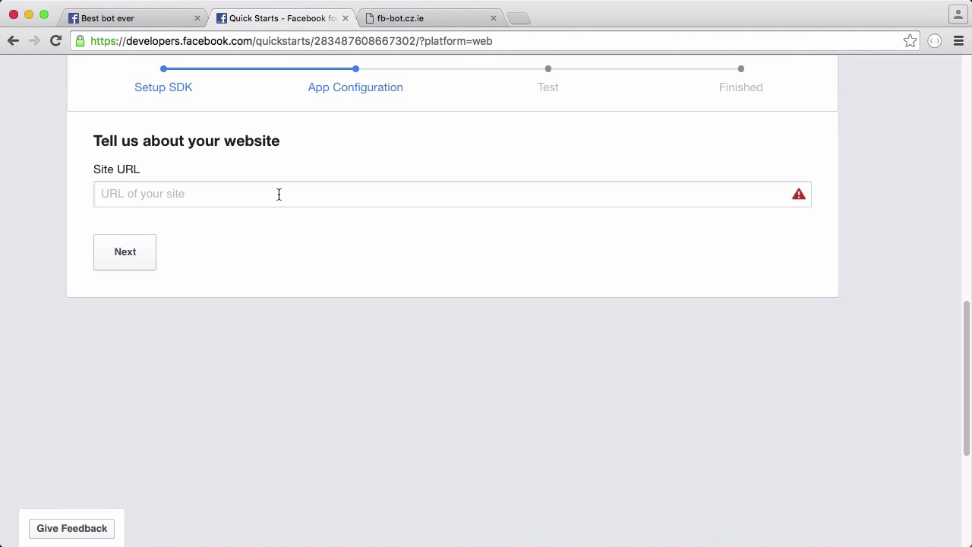
left_click(279, 194)
type("fb-bot.")
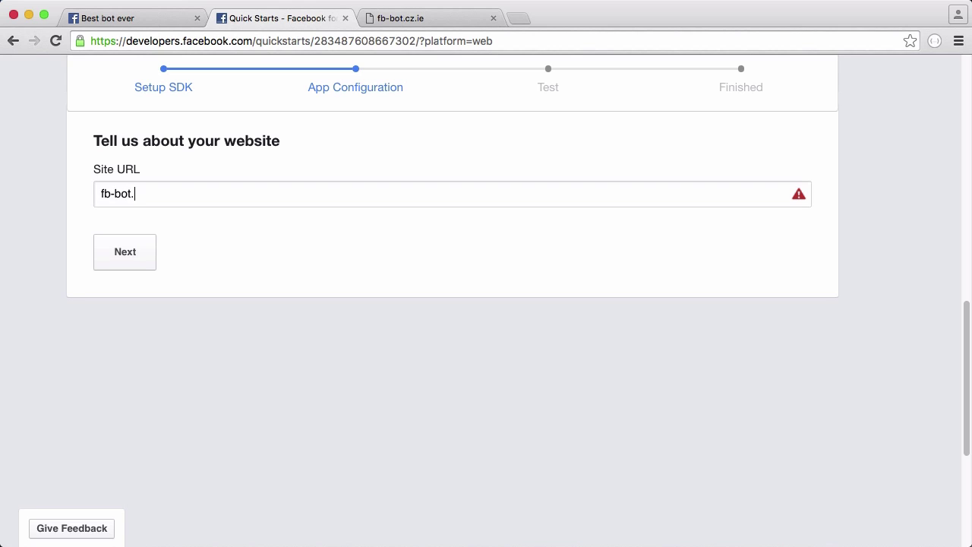
type("cz.ie")
left_click(131, 252)
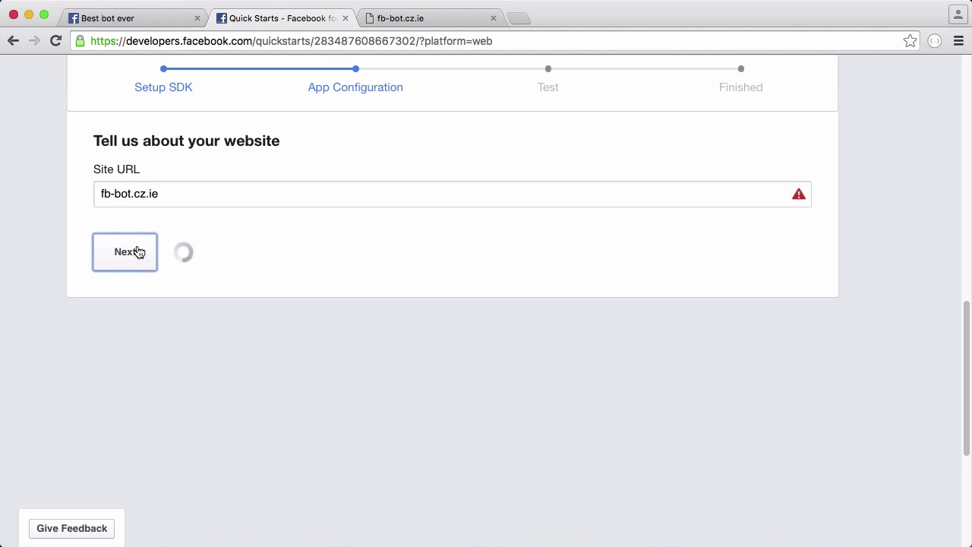
scroll(446, 174, "down", 5)
scroll(447, 179, "down", 3)
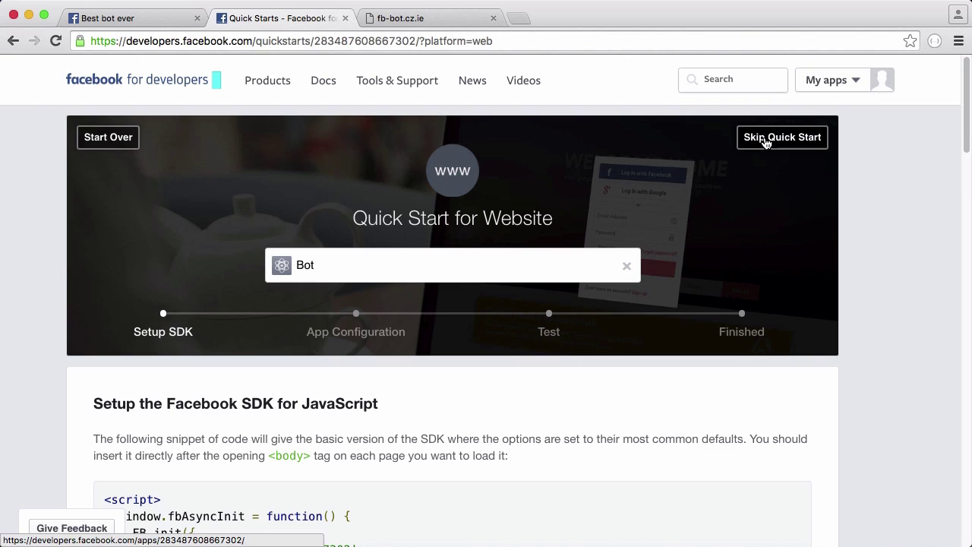
Skip the Quick Start and add the Messenger product to the Bot app
left_click(764, 139)
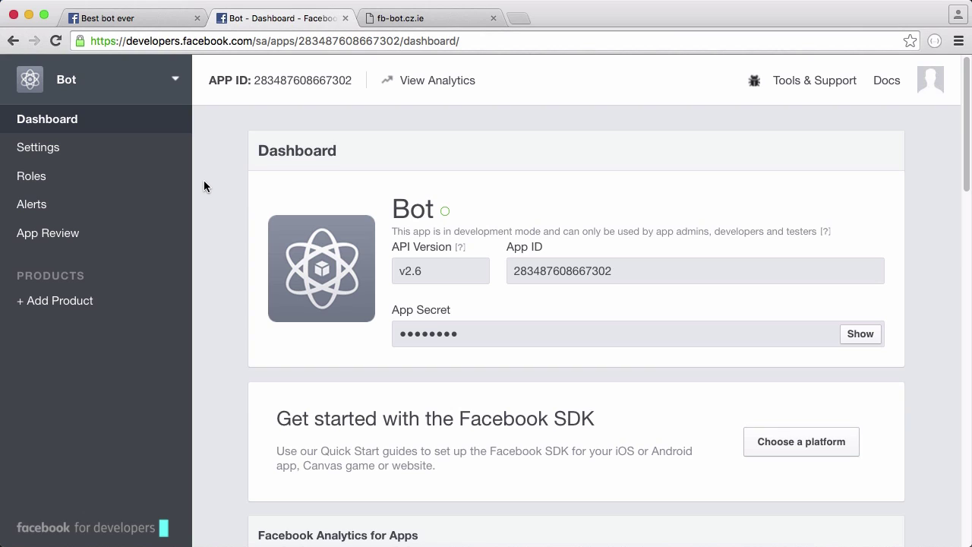
left_click(50, 303)
scroll(525, 190, "down", 3)
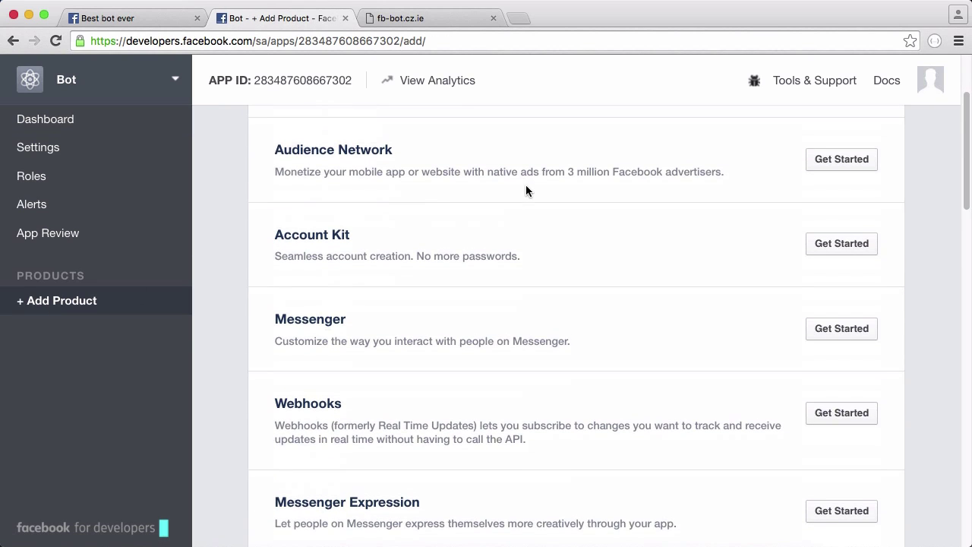
left_click(848, 327)
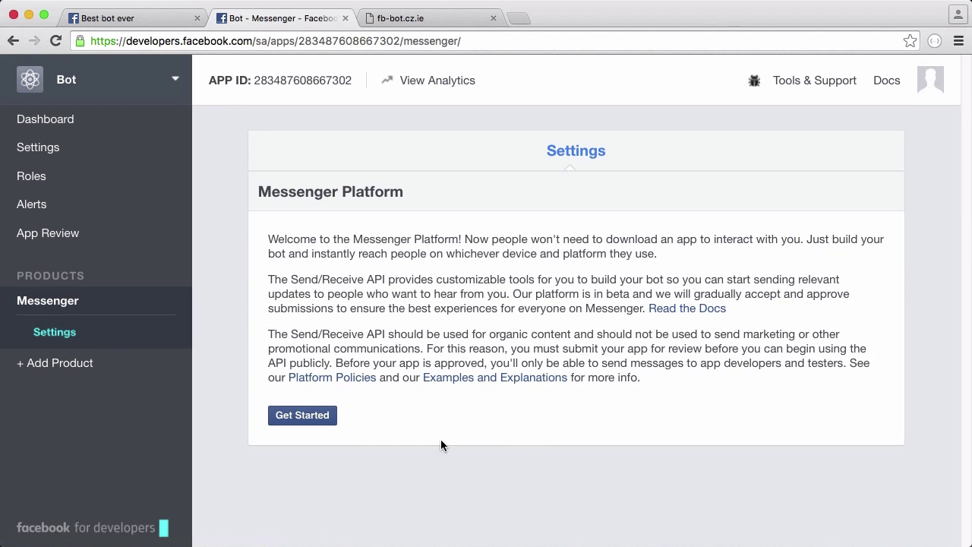
left_click(303, 415)
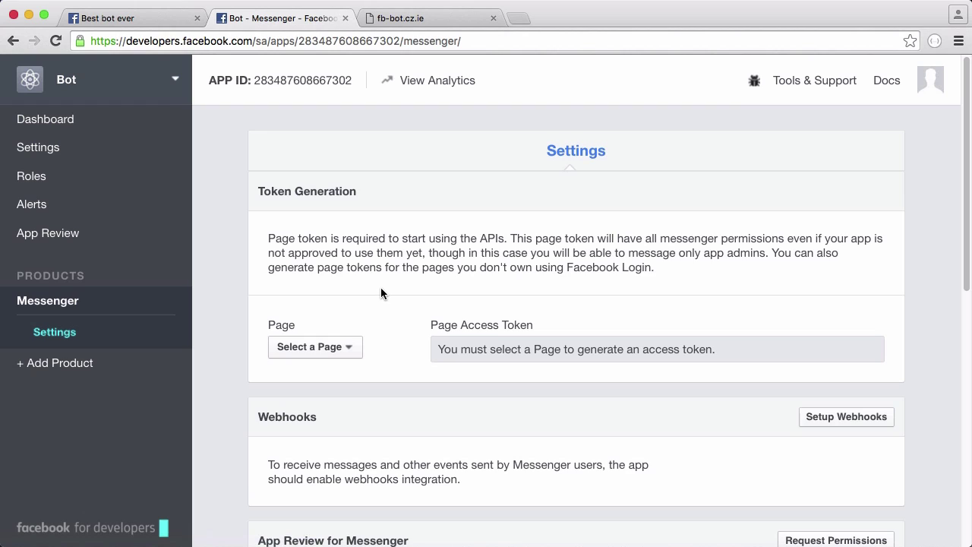
Generate a Page Access Token for 'Best bot ever', approving both login prompts
left_click(336, 354)
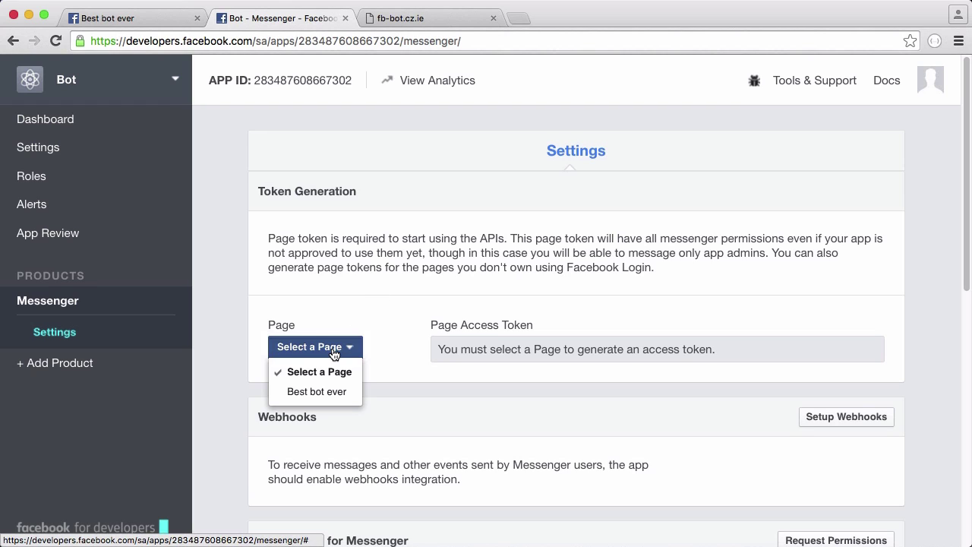
left_click(339, 393)
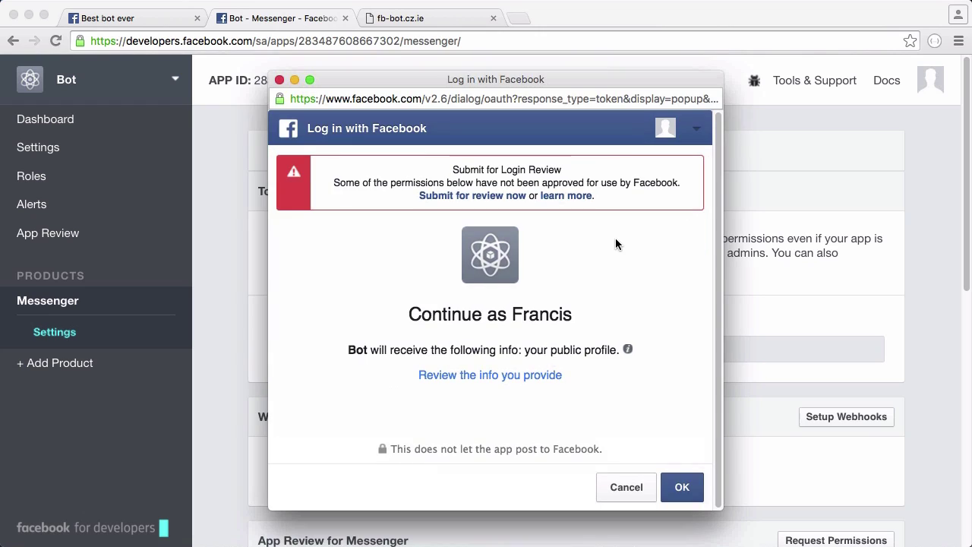
left_click(684, 488)
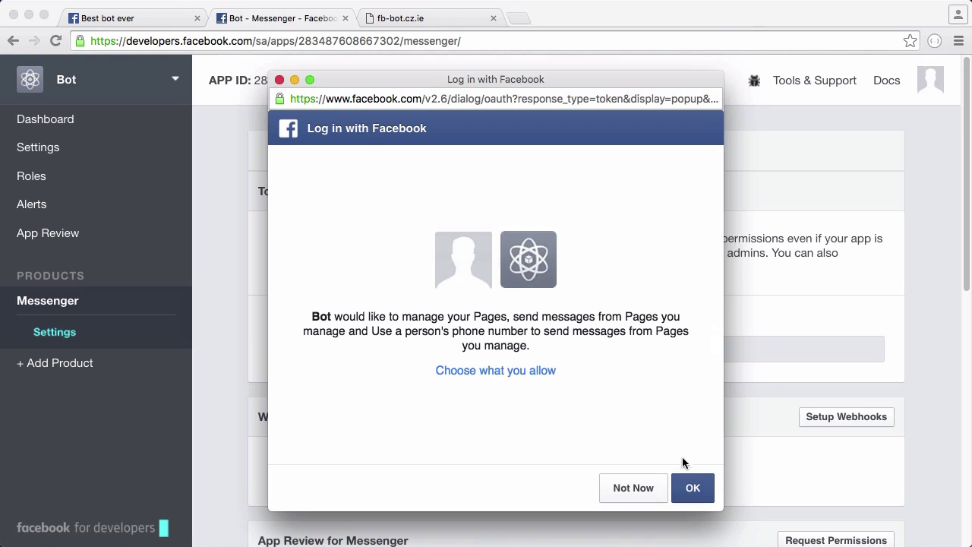
left_click(692, 490)
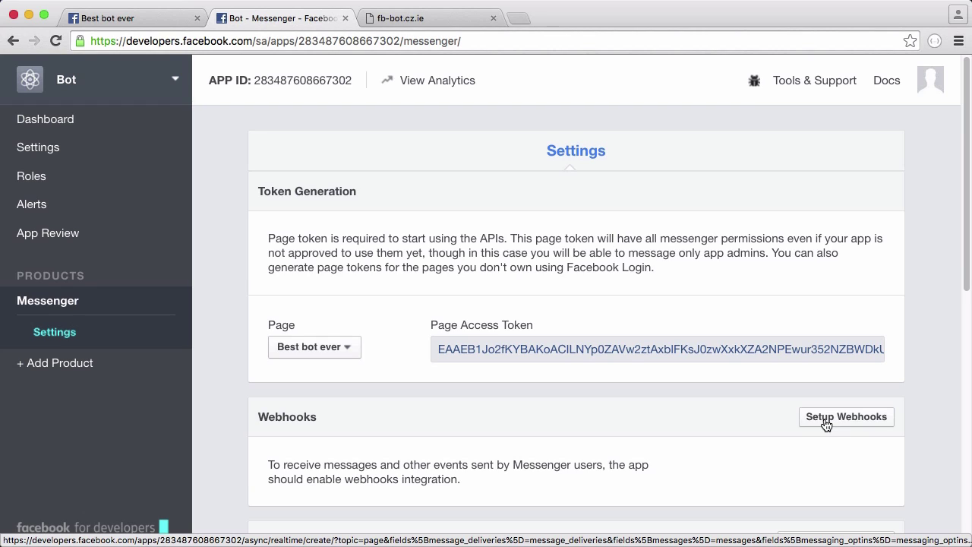
Set up a webhook with callback fb-bot.cz.ie, a verify token, and four messaging fields ticked
left_click(827, 422)
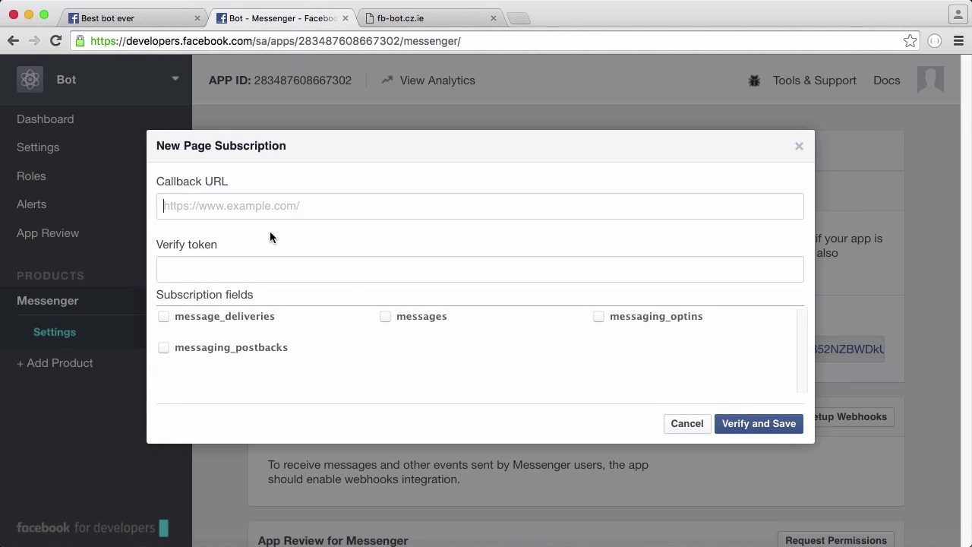
type("fb")
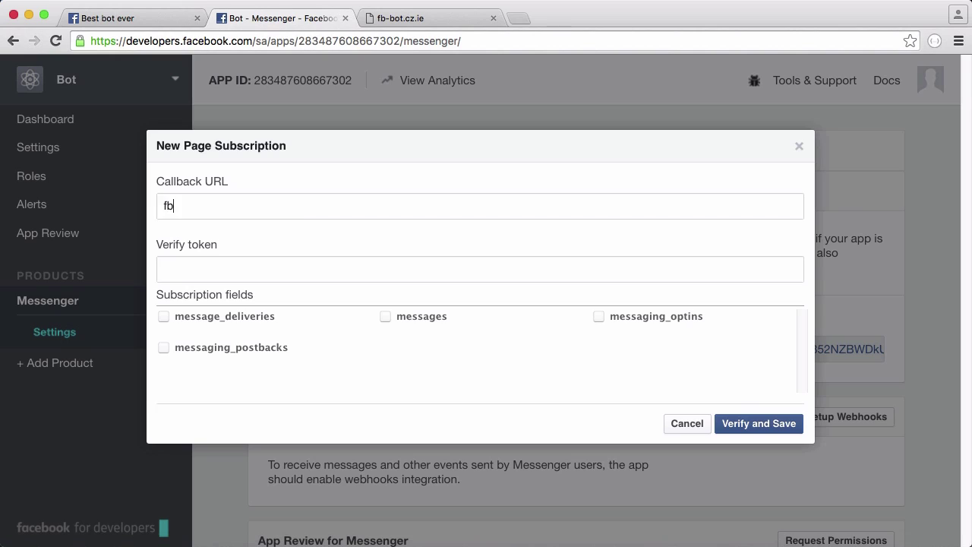
type("-bot.cz.ie")
left_click(235, 266)
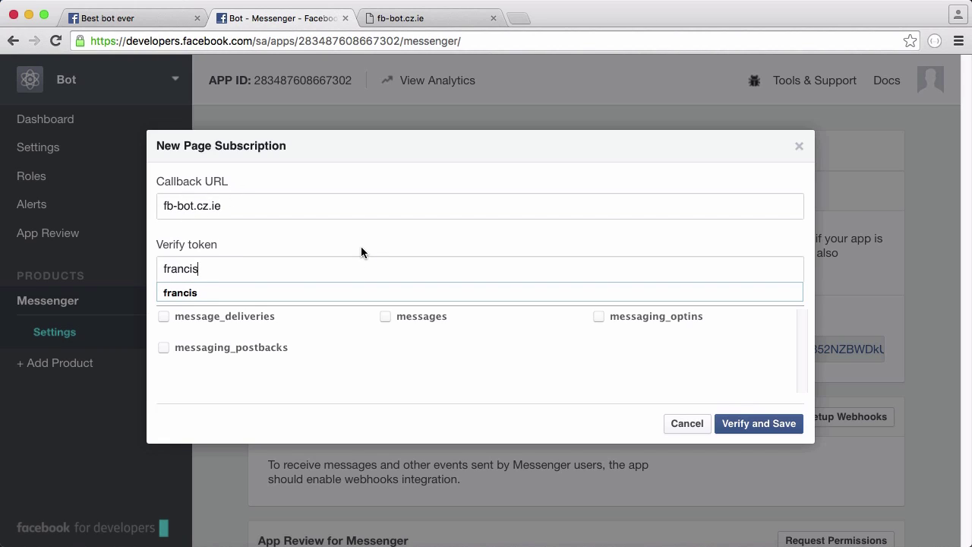
left_click(361, 246)
left_click(215, 317)
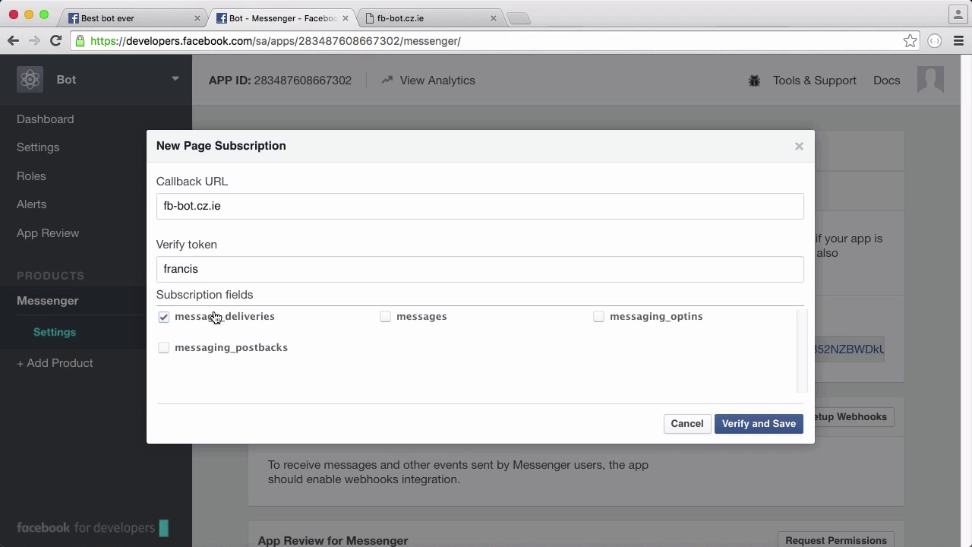
left_click(435, 319)
left_click(681, 318)
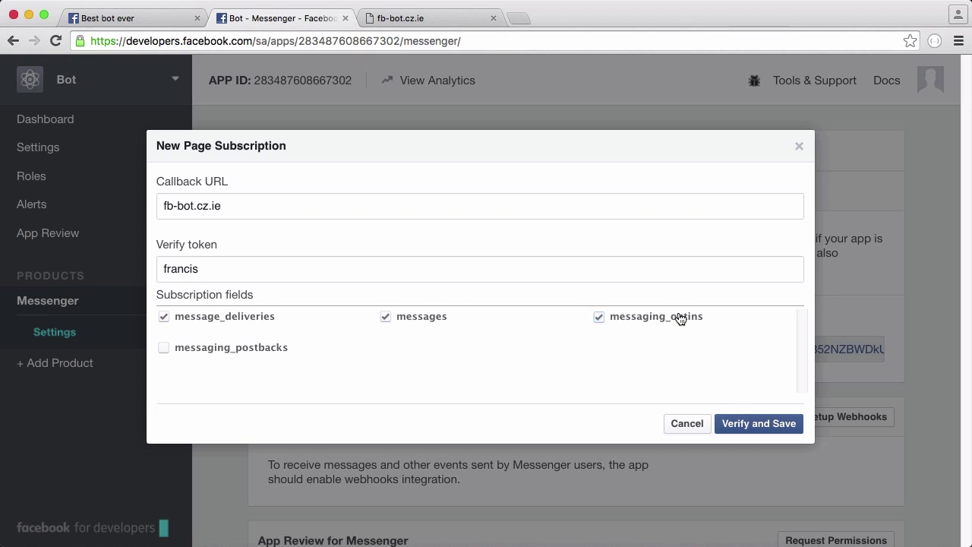
left_click(263, 351)
left_click(413, 205)
key("ctrl+a")
type("https://fb-bot.cz.ie")
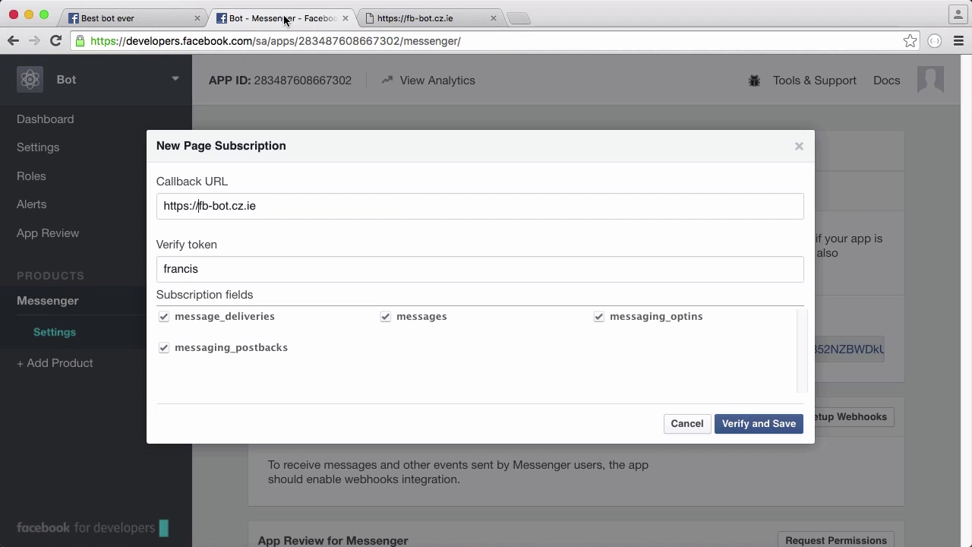
left_click(430, 19)
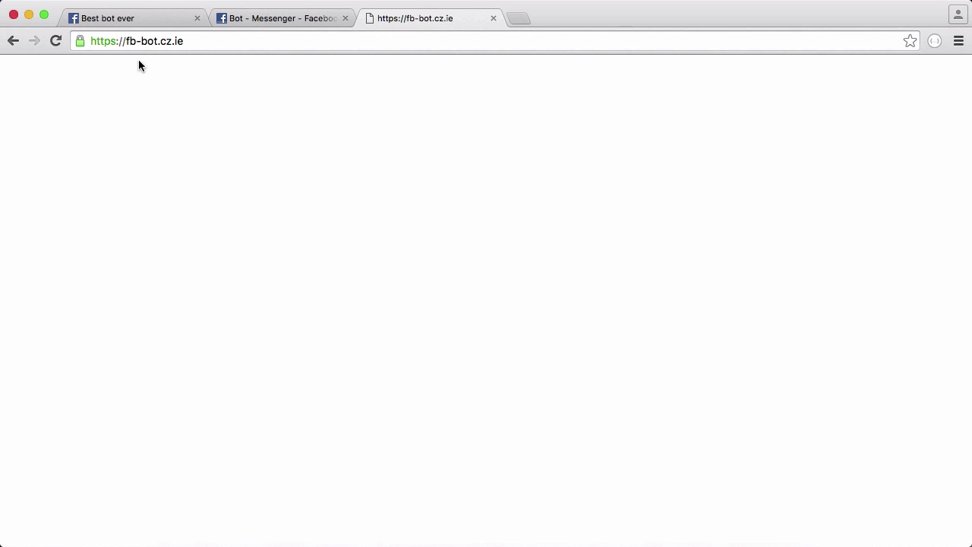
left_click(291, 19)
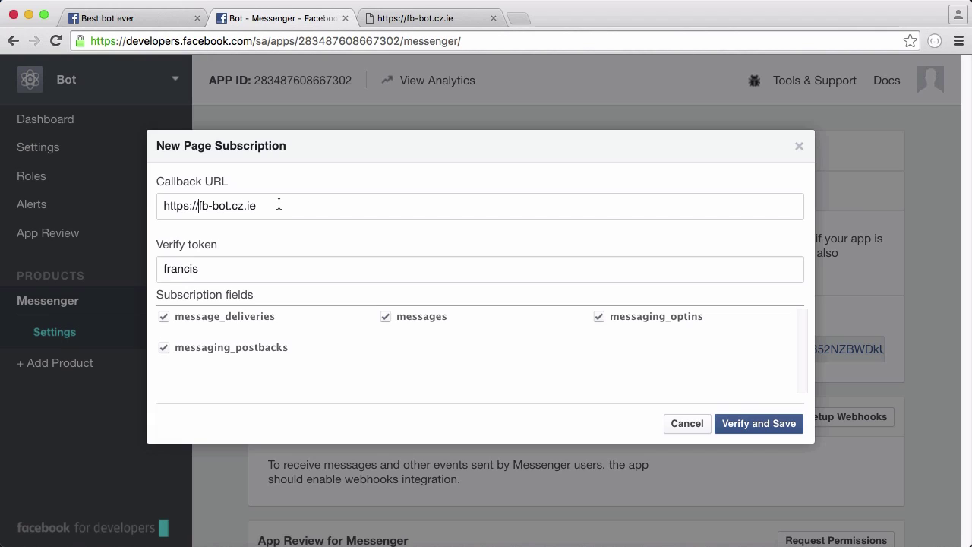
type("/")
type("callback")
key("BackSpace")
key("BackSpace")
key("BackSpace")
key("BackSpace")
key("BackSpace")
key("BackSpace")
key("BackSpace")
key("BackSpace")
key("BackSpace")
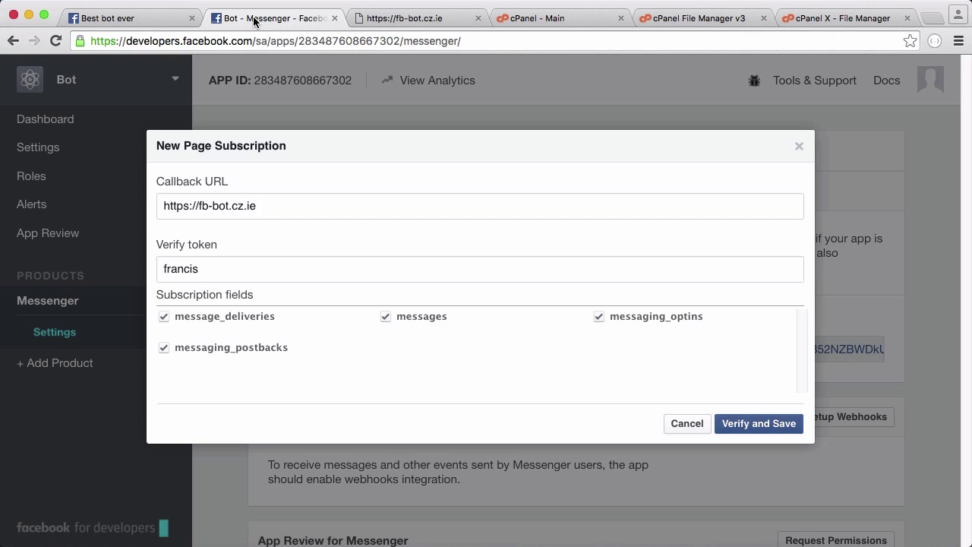
left_click(756, 425)
mouse_move(788, 208)
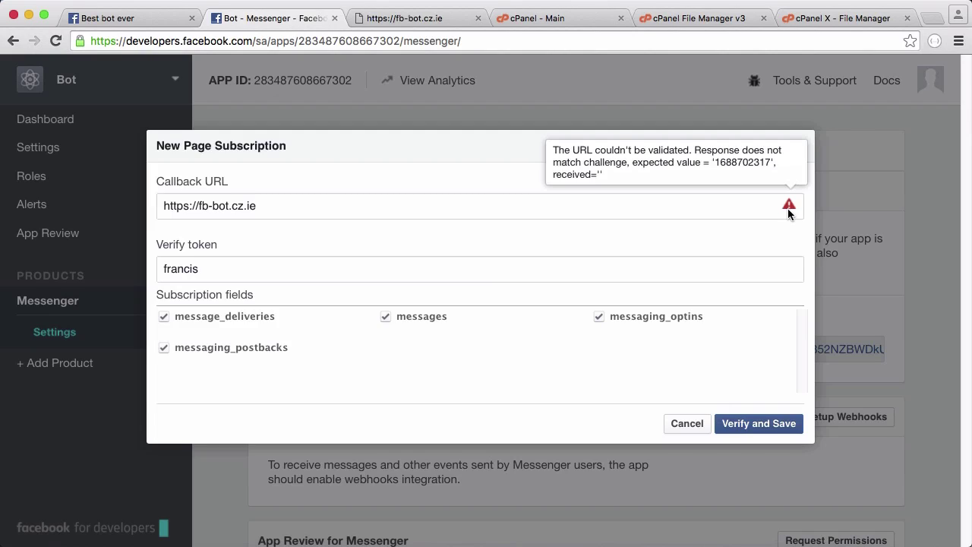
Write '<?php echo $_GET;' into index.php, save it, and retry webhook verification
left_click(836, 19)
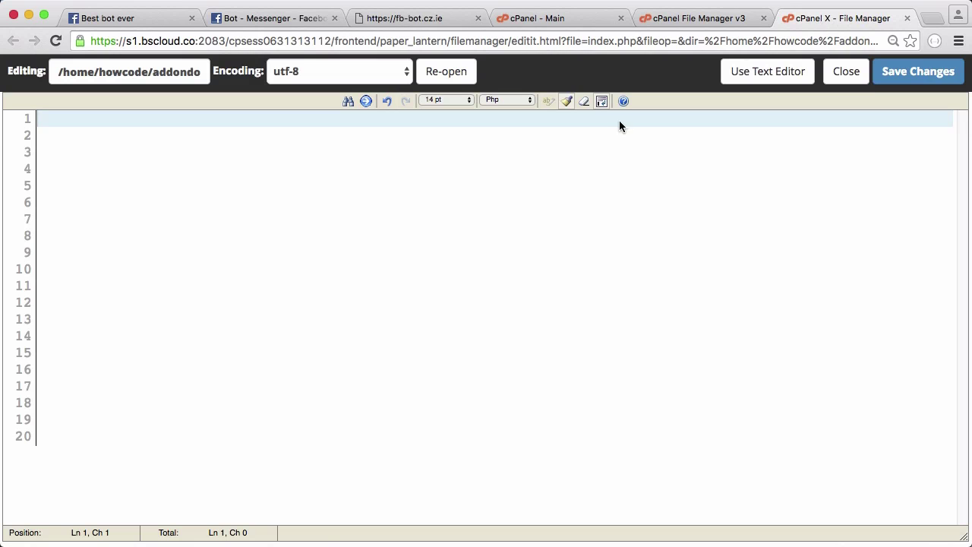
type("<?php")
key("Return")
key("Return")
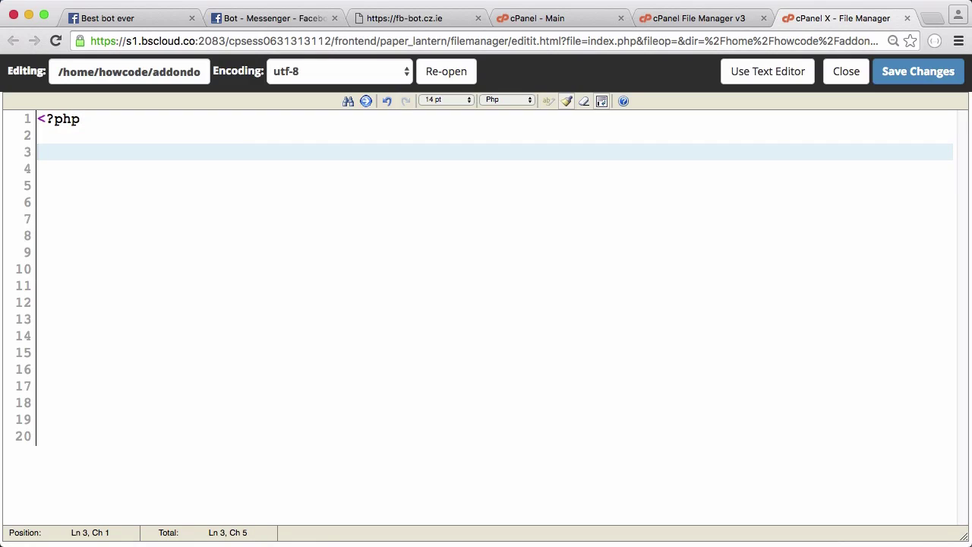
type("echo ")
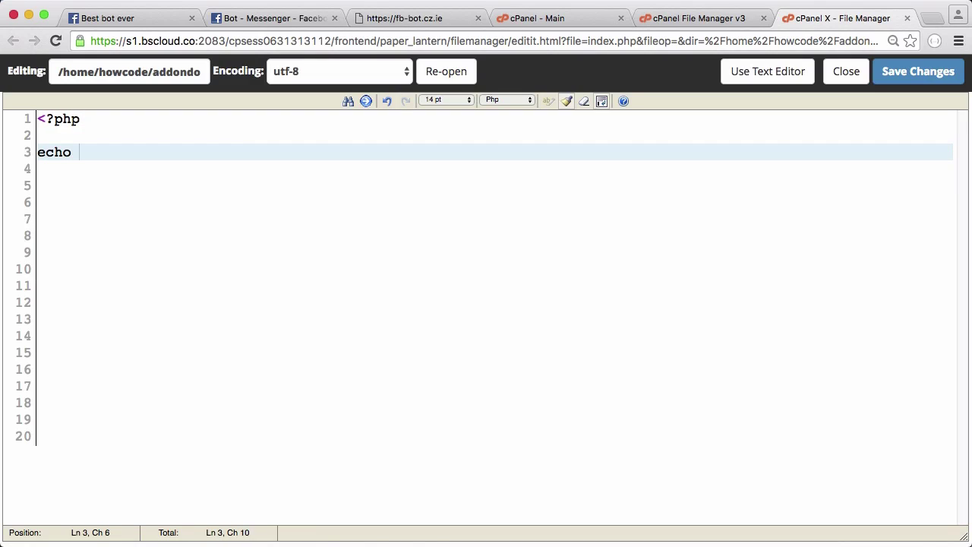
type("$_GET")
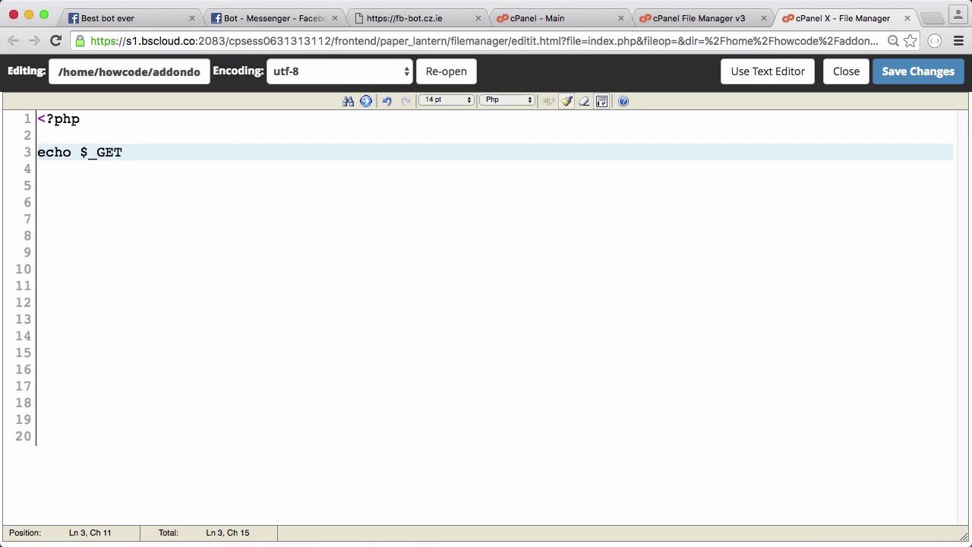
type(";")
key("Left")
key("Left")
key("Left")
key("Left")
key("Left")
key("Left")
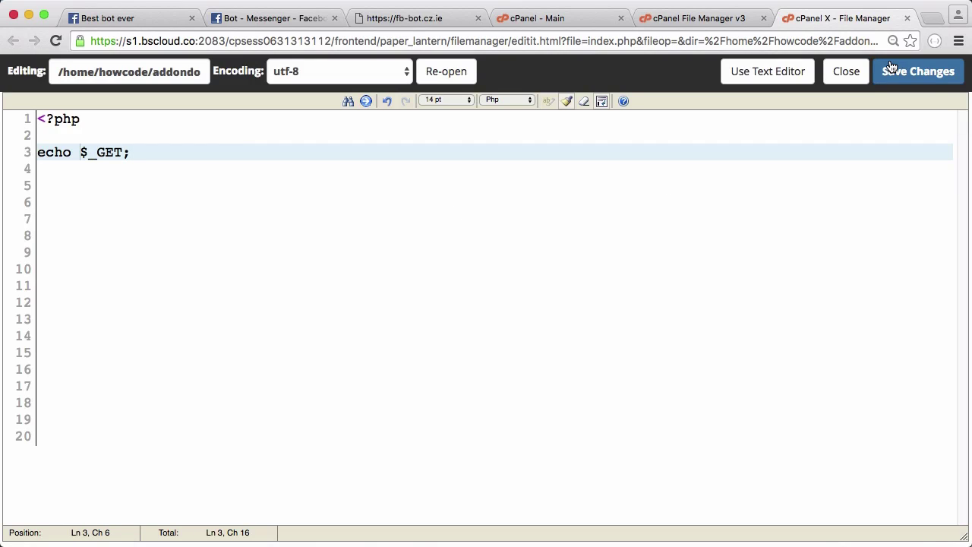
left_click(892, 72)
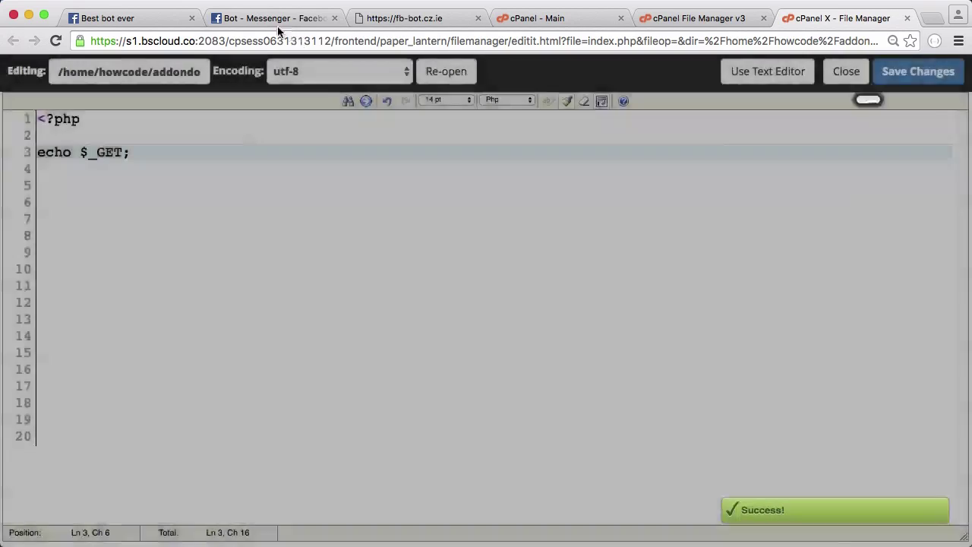
left_click(275, 21)
left_click(750, 425)
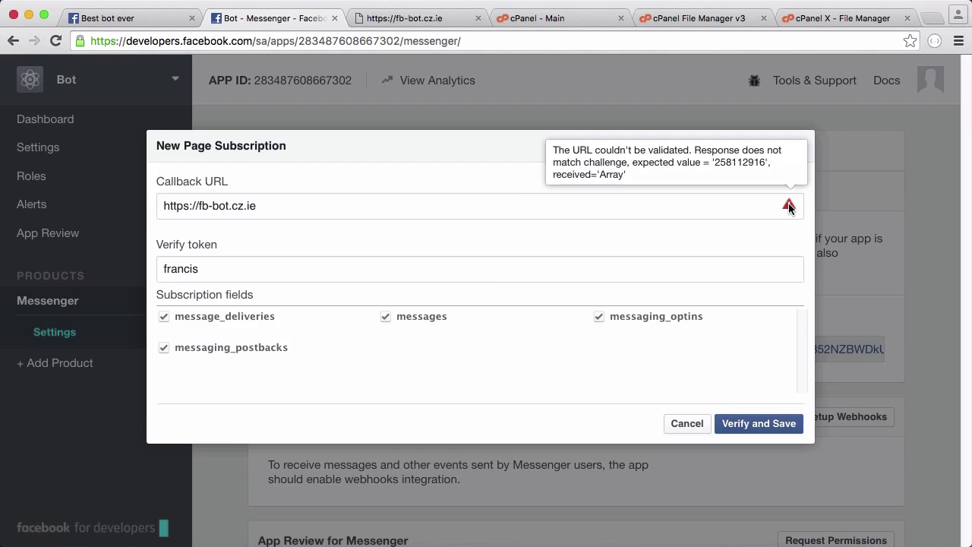
Replace the echo line with 'print_r($_GET);' and save index.php
left_click(847, 18)
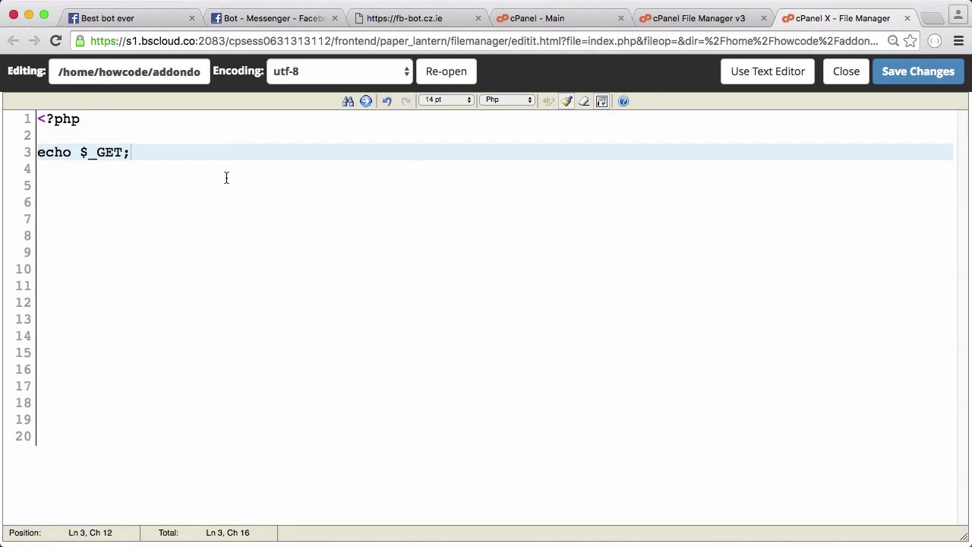
double_click(56, 152)
type("print_r")
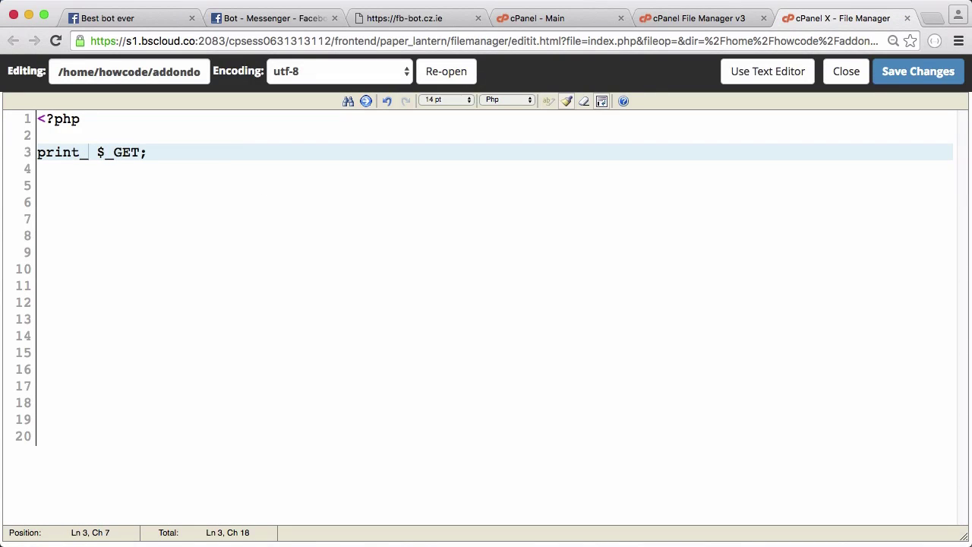
key("Delete")
type("(")
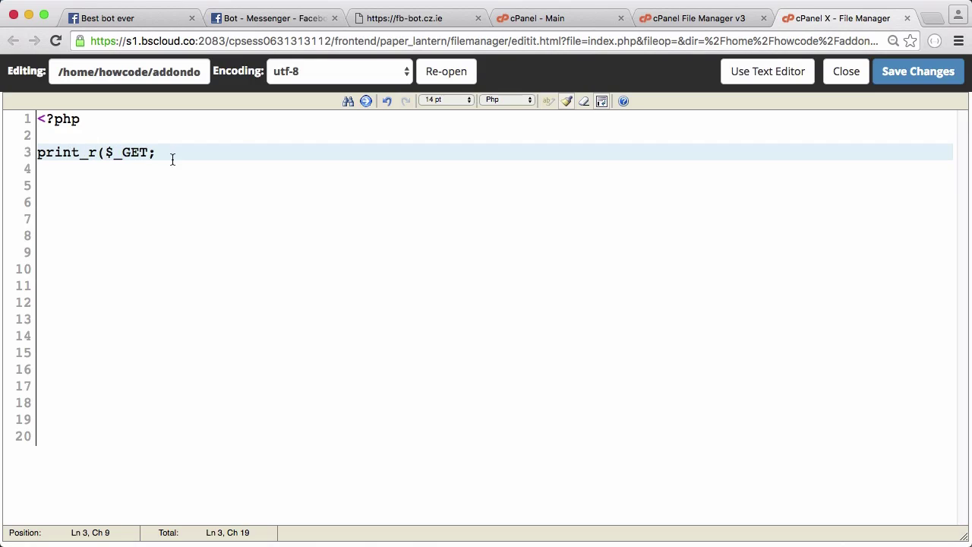
left_click(145, 153)
type("))")
left_click(918, 73)
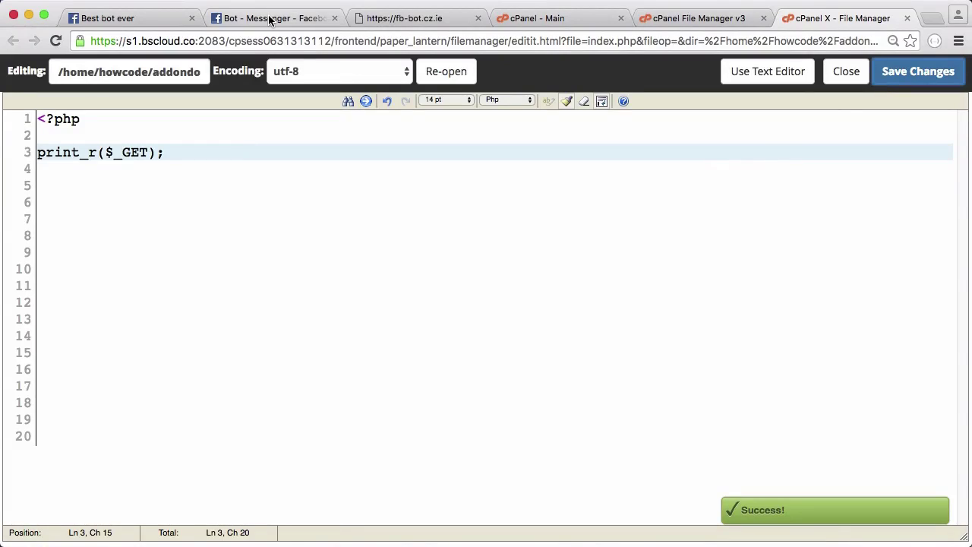
left_click(271, 18)
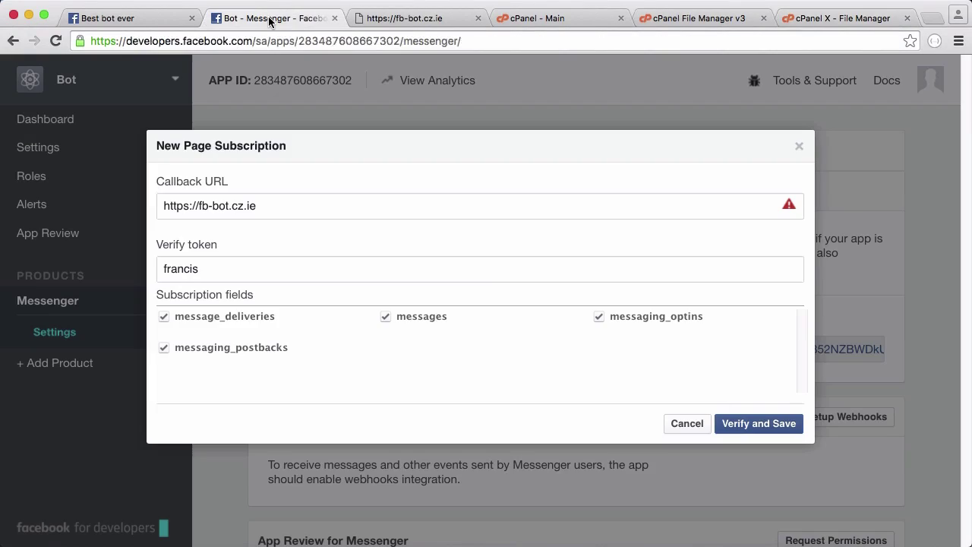
left_click(759, 424)
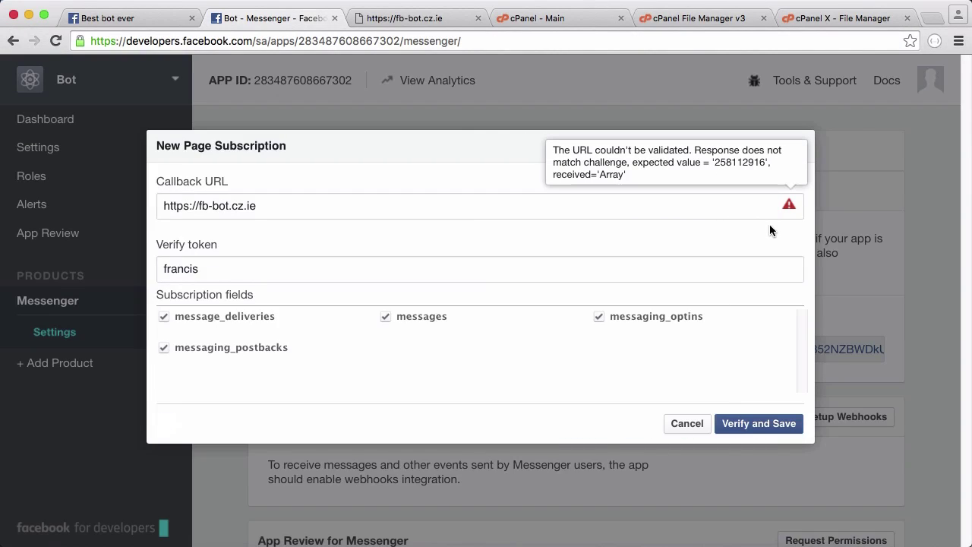
Change index.php to print_r($_GET["hub_challenge"]); and save the file
mouse_move(789, 208)
key("super+9")
key("Left")
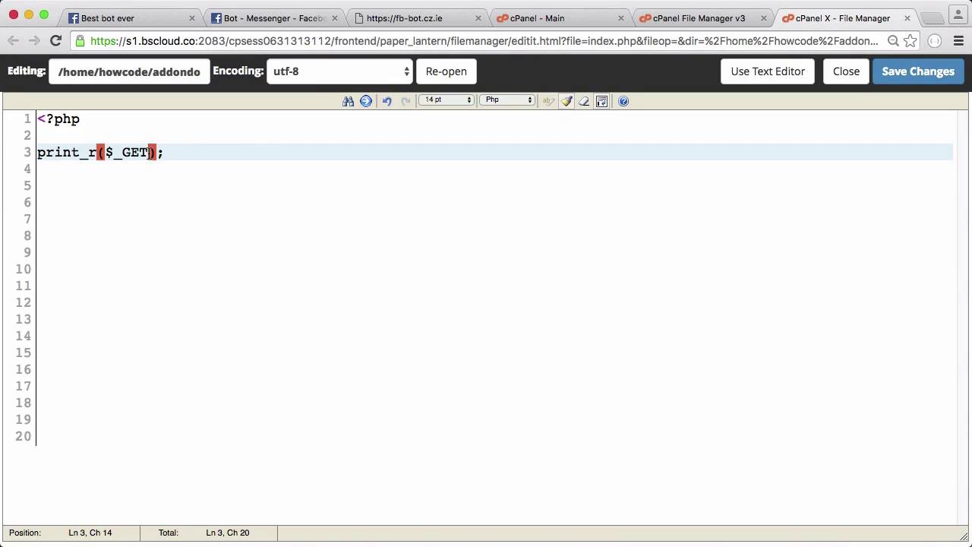
type("[]")
key("Left")
type("\"\"")
key("Left")
type("hub_hc")
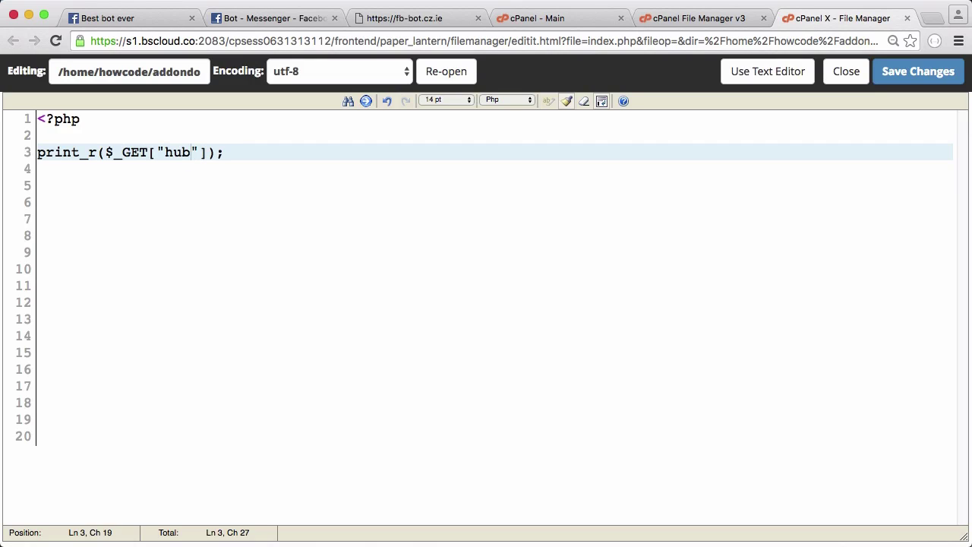
key("BackSpace")
key("BackSpace")
type("challenge")
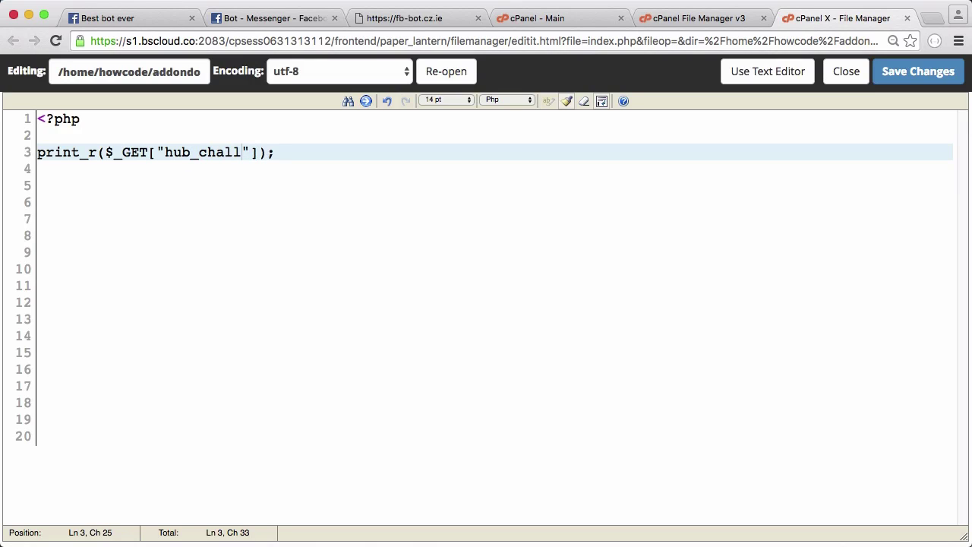
left_click(887, 78)
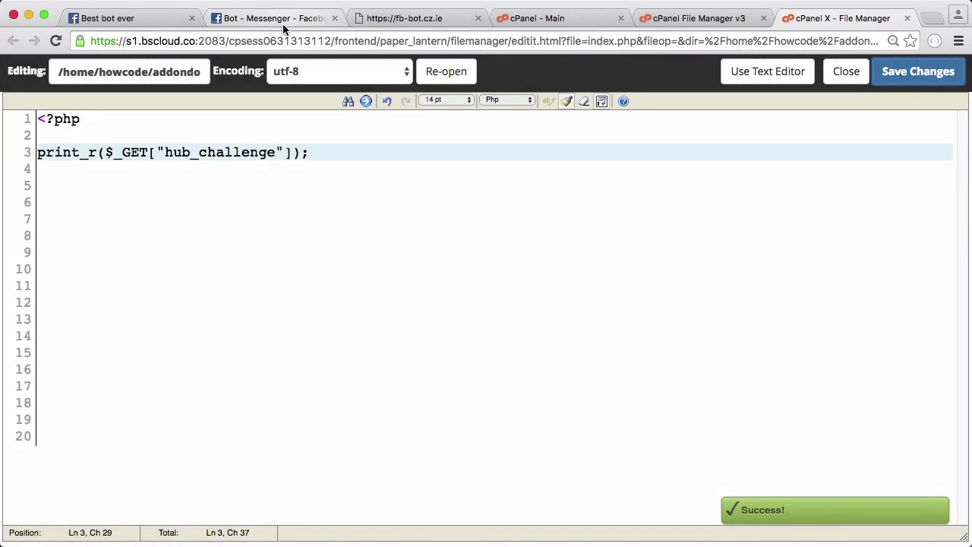
left_click(284, 30)
Verify and save the webhook callback, then bring up the webhook verification documentation
left_click(755, 425)
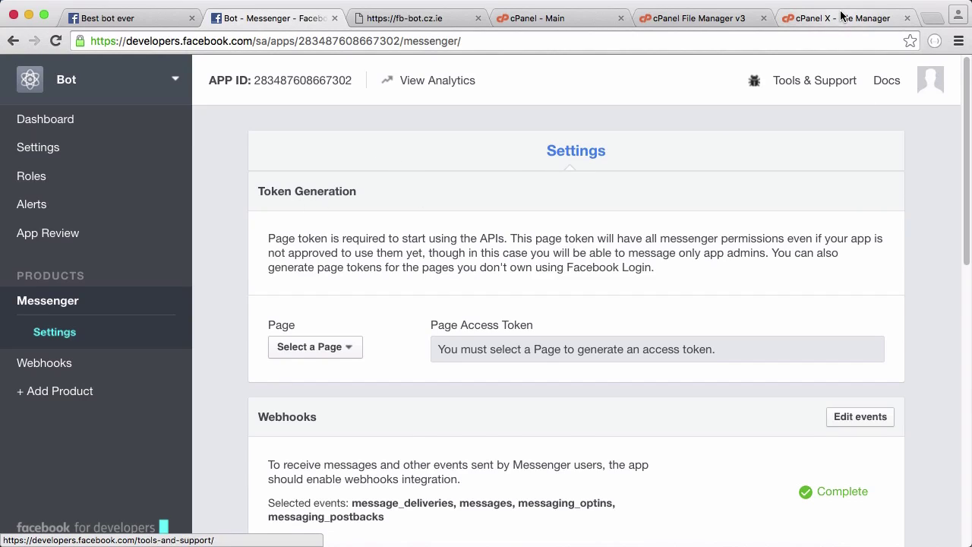
left_click(805, 20)
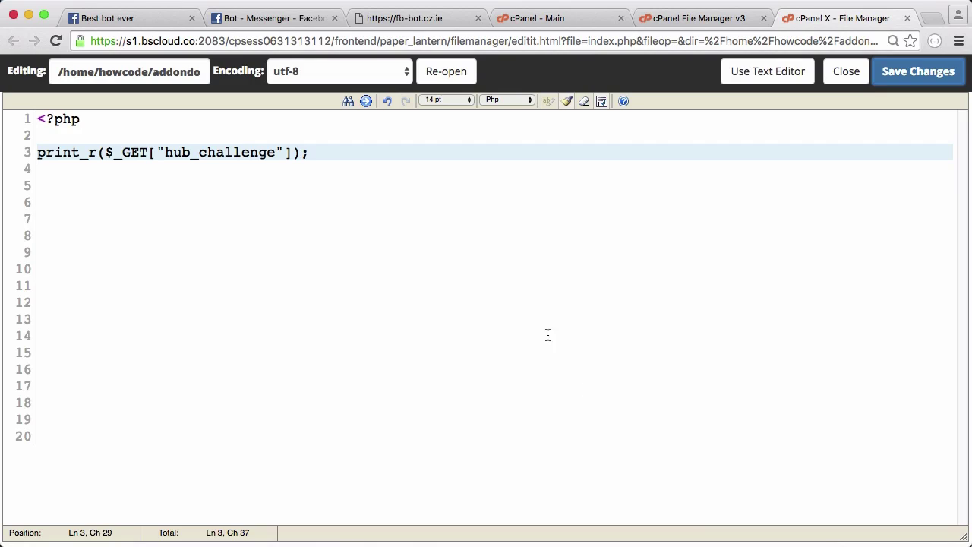
mouse_move(759, 544)
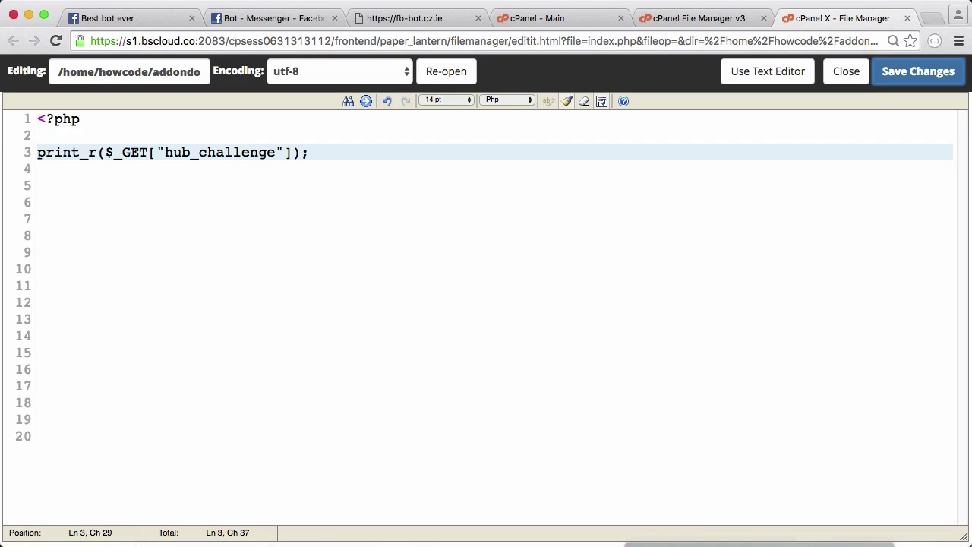
left_click(695, 532)
Highlight the hub.mode, hub.challenge and hub.verify_token descriptions, then hub.challenge alone
scroll(683, 283, "up", 3)
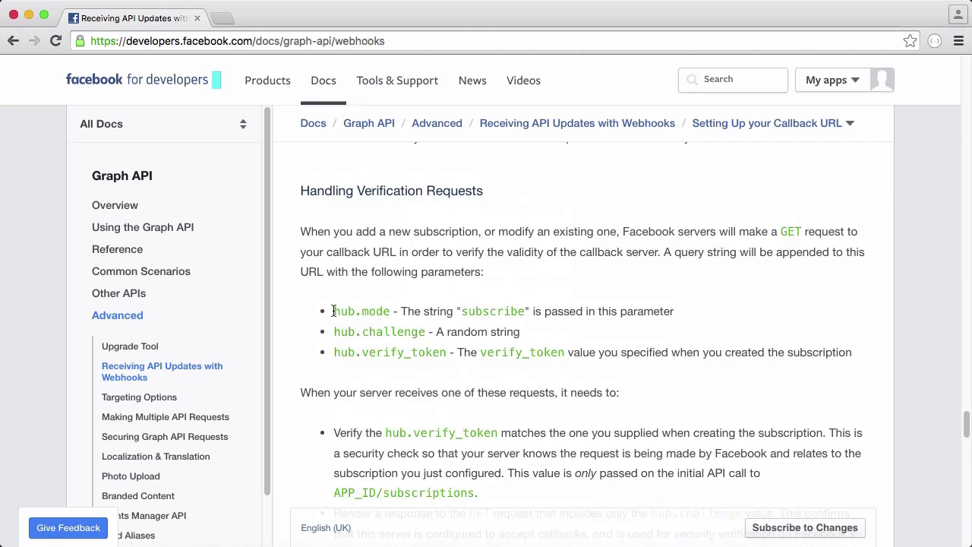
left_click_drag(333, 312, 856, 348)
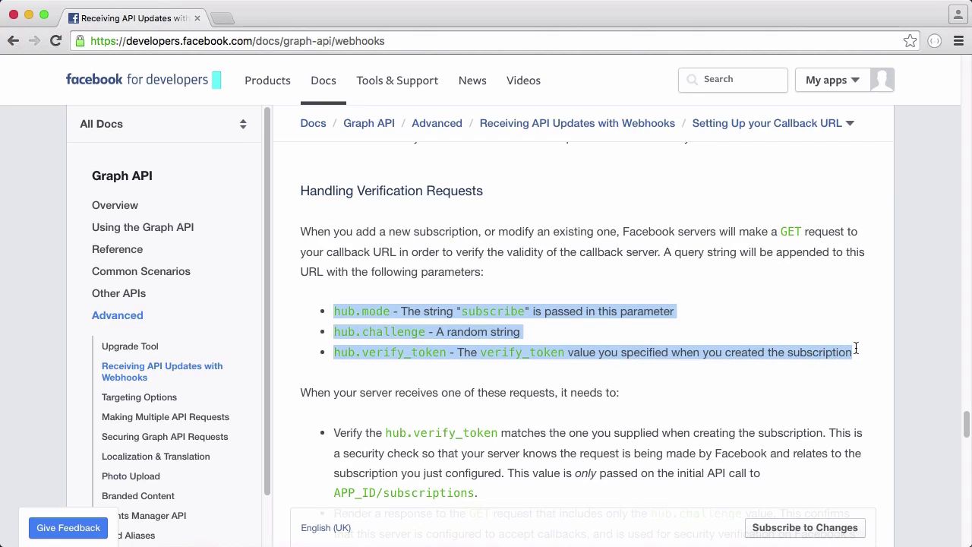
left_click(619, 349)
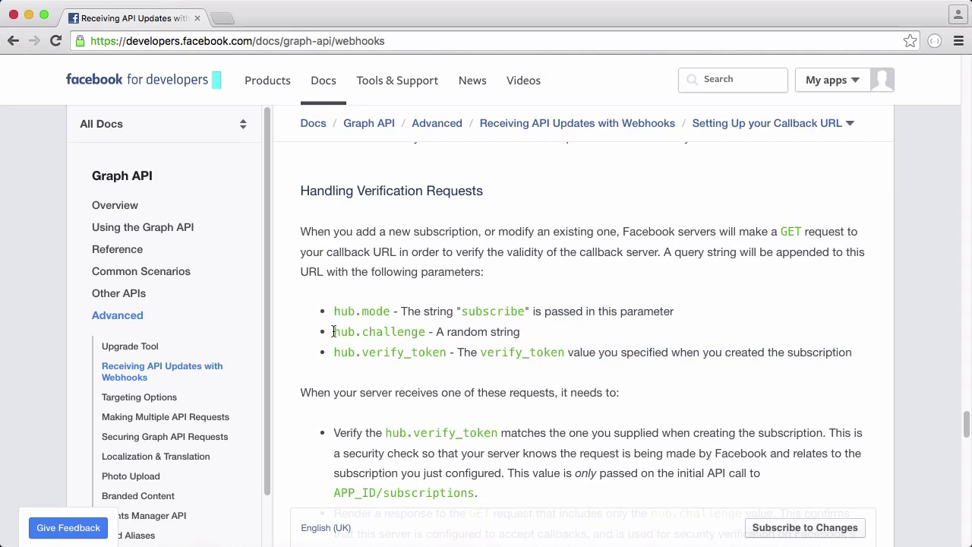
left_click_drag(333, 332, 425, 332)
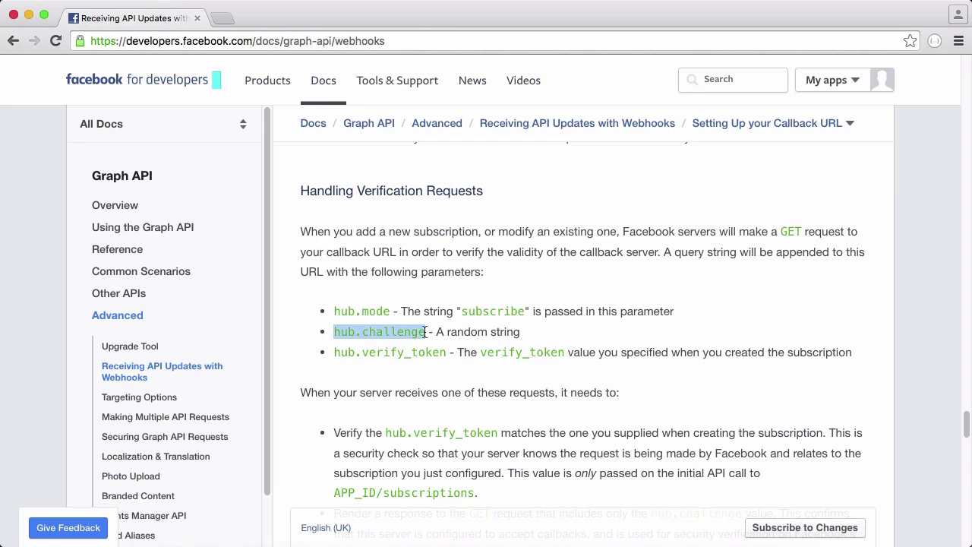
left_click(426, 332)
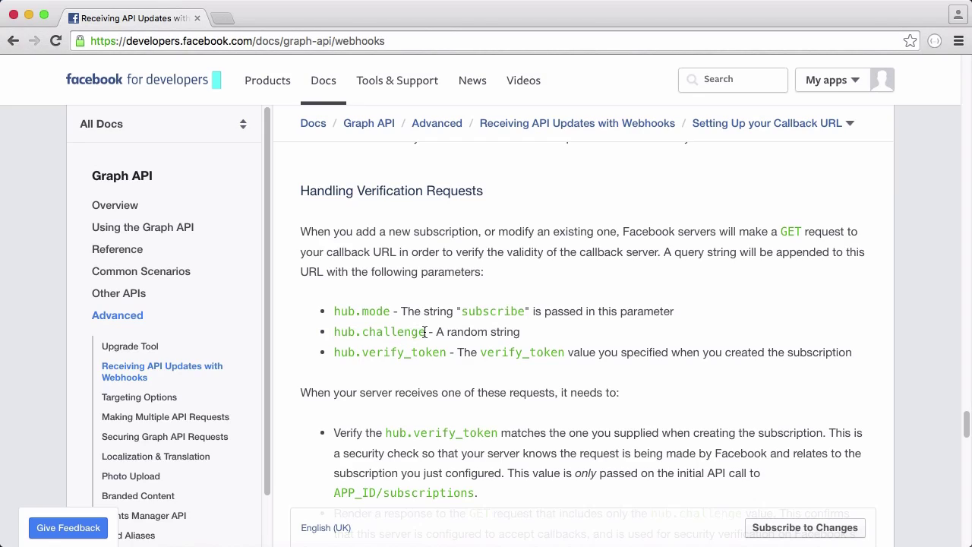
Choose Best bot ever in the webhook page dropdown and subscribe it
left_click(28, 15)
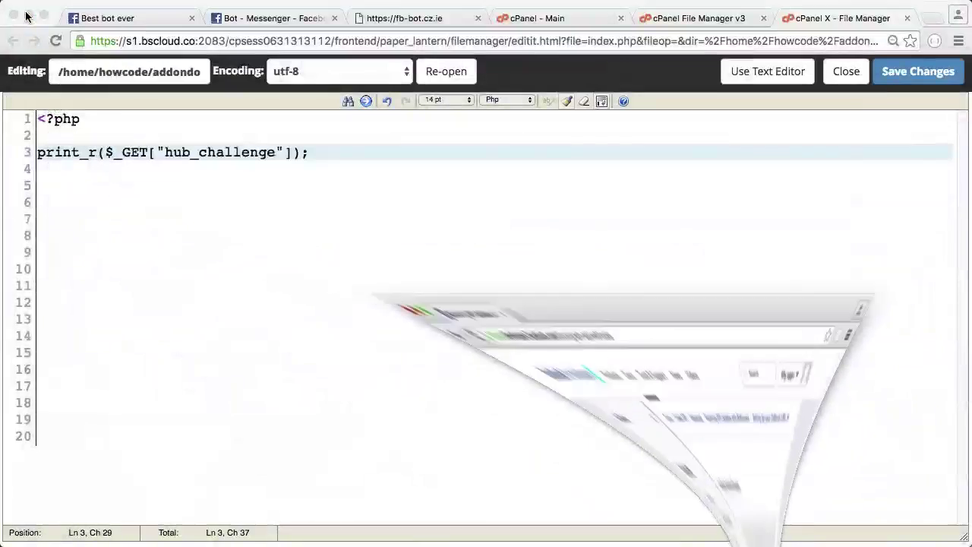
left_click(292, 19)
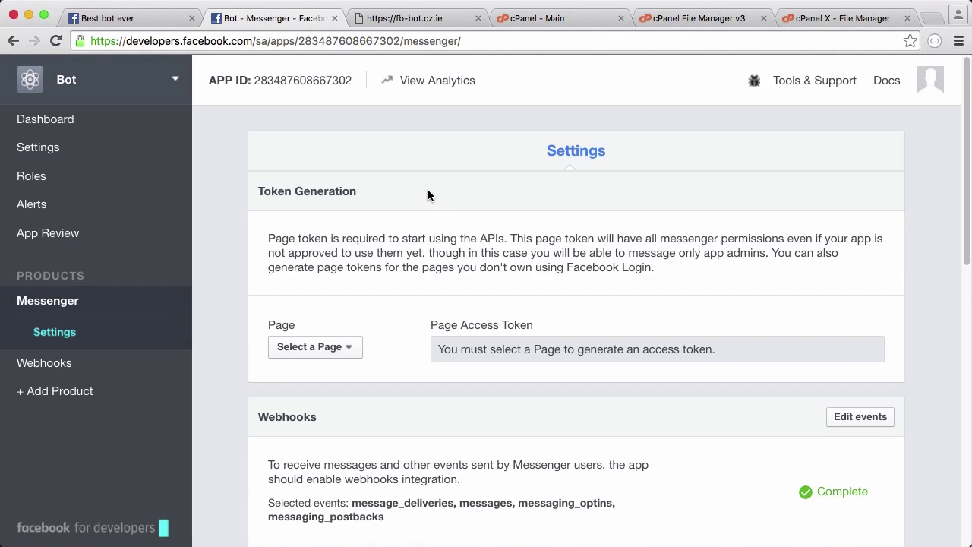
scroll(428, 195, "down", 2)
scroll(404, 265, "down", 2)
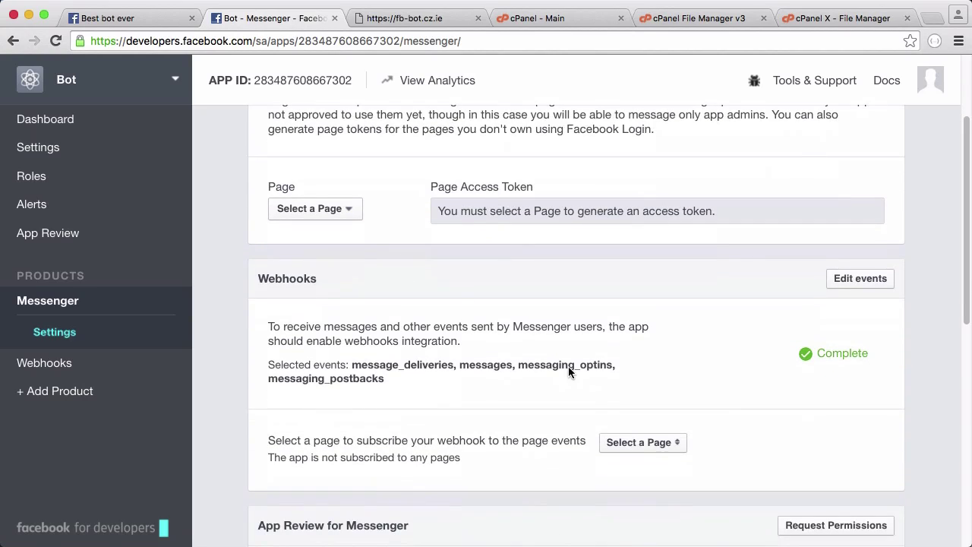
left_click(641, 442)
left_click(660, 462)
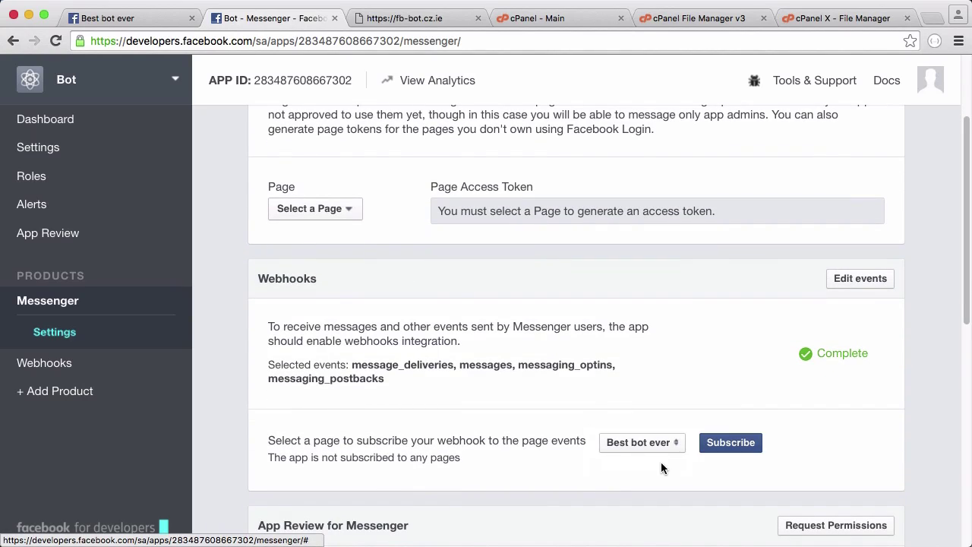
left_click(746, 451)
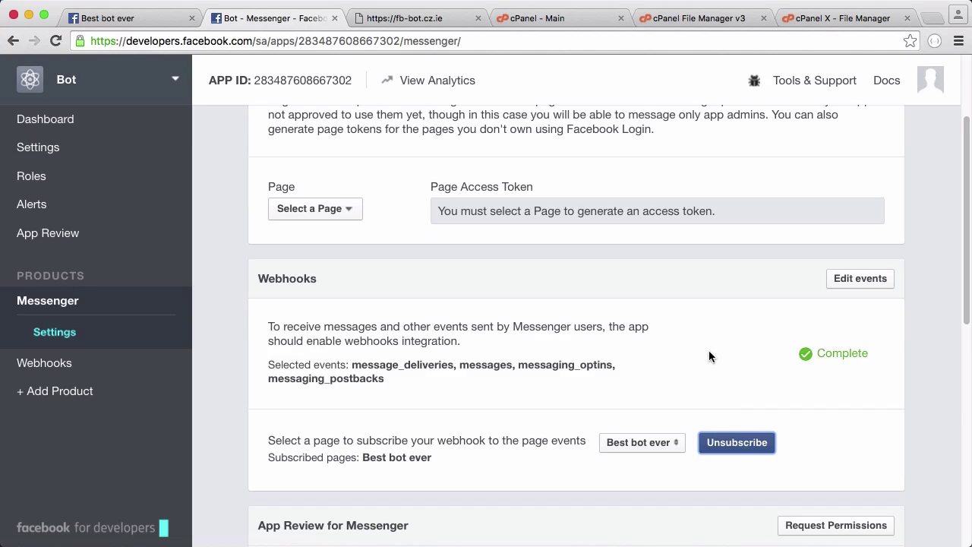
scroll(631, 265, "down", 1)
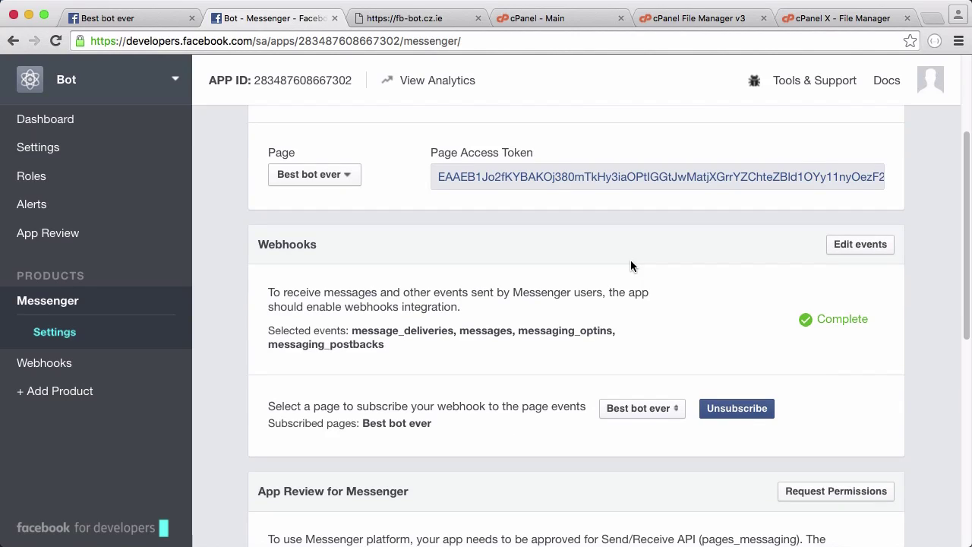